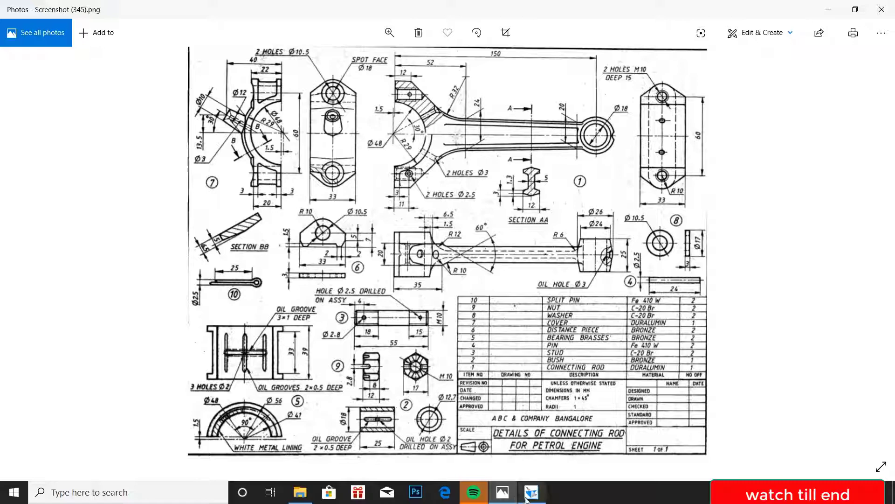
- Switch to Solid Edge and start a sketch on the front (xz) plane of the empty part
mouse_move(526, 499)
mouse_move(537, 458)
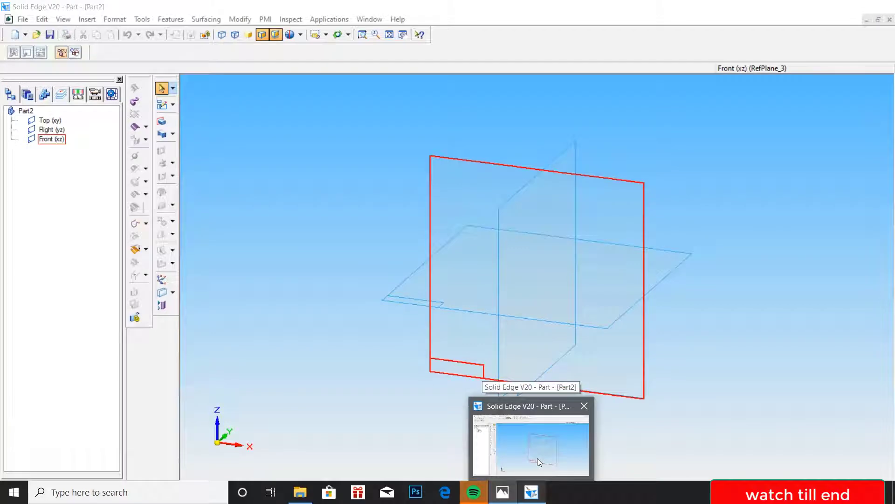
left_click(537, 458)
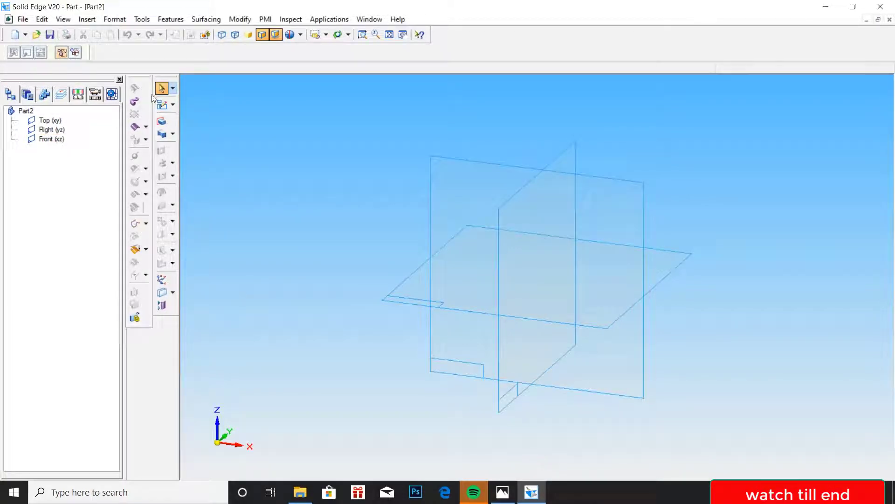
left_click(161, 104)
left_click(472, 206)
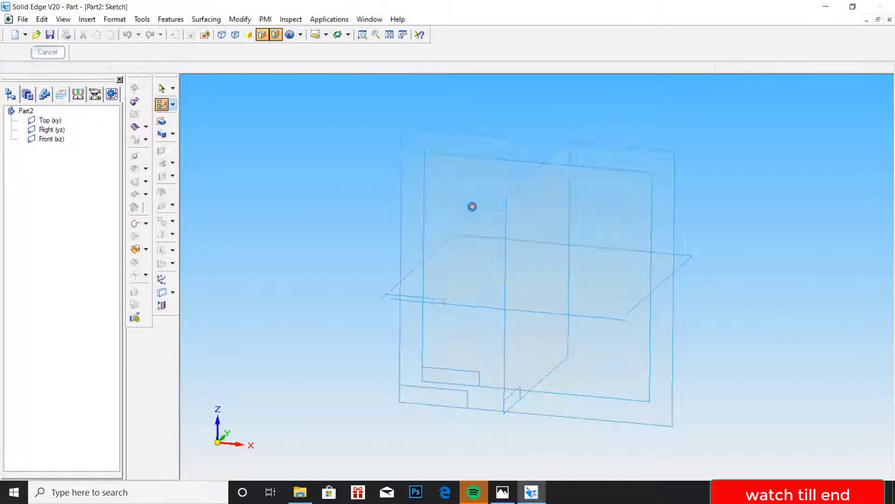
- Draw an 18 mm diameter circle centred on the sketch origin
left_click(153, 139)
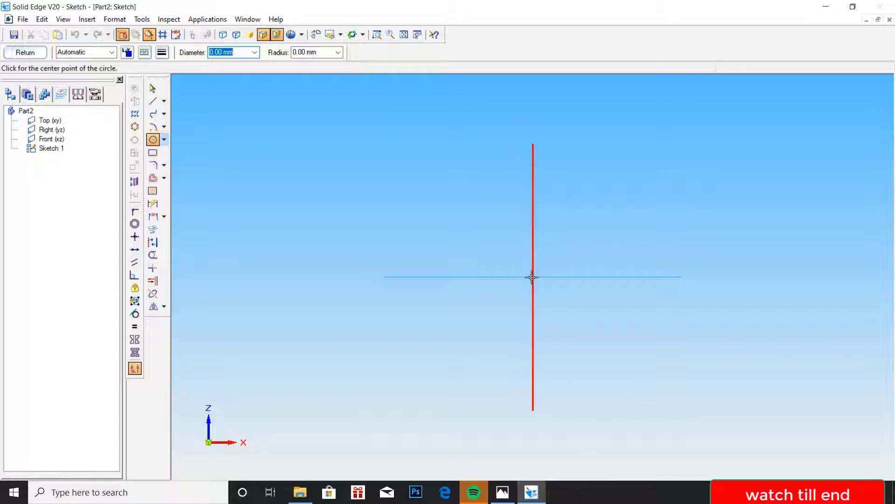
left_click(533, 278)
type("18")
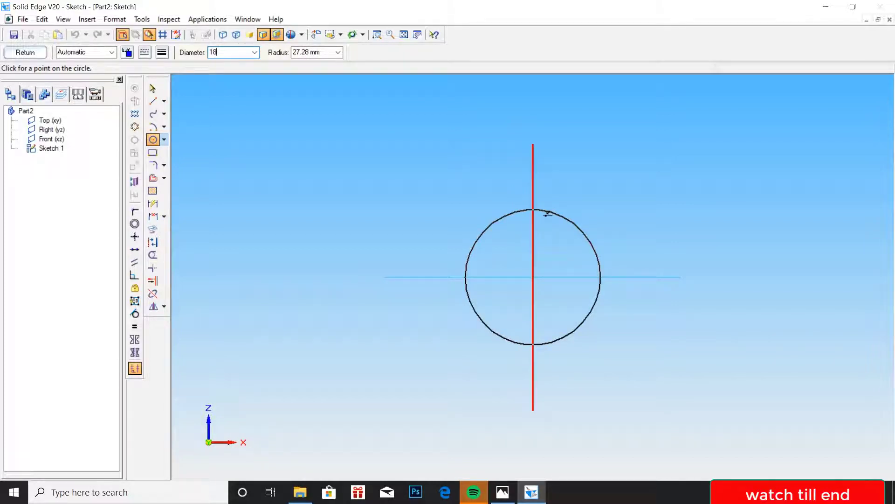
key("Return")
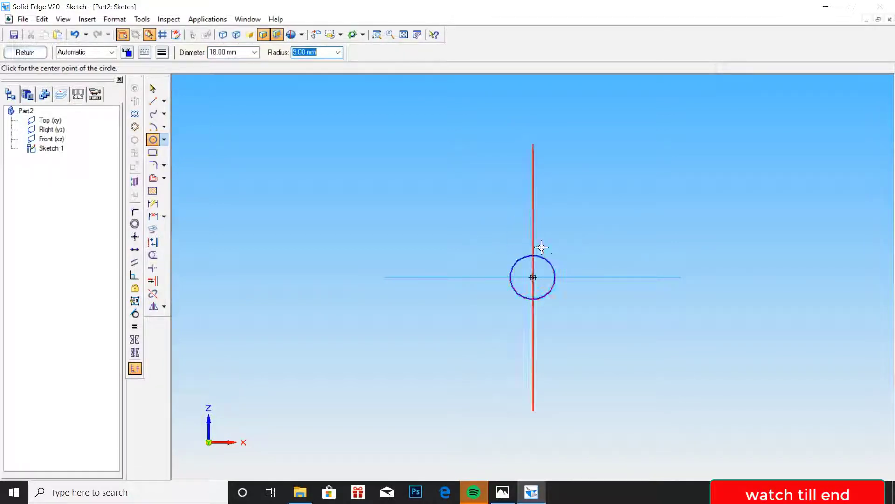
- Draw a concentric circle of 12.7 mm diameter inside the first one and close the sketch
scroll(541, 247, "up", 3)
left_click(154, 140)
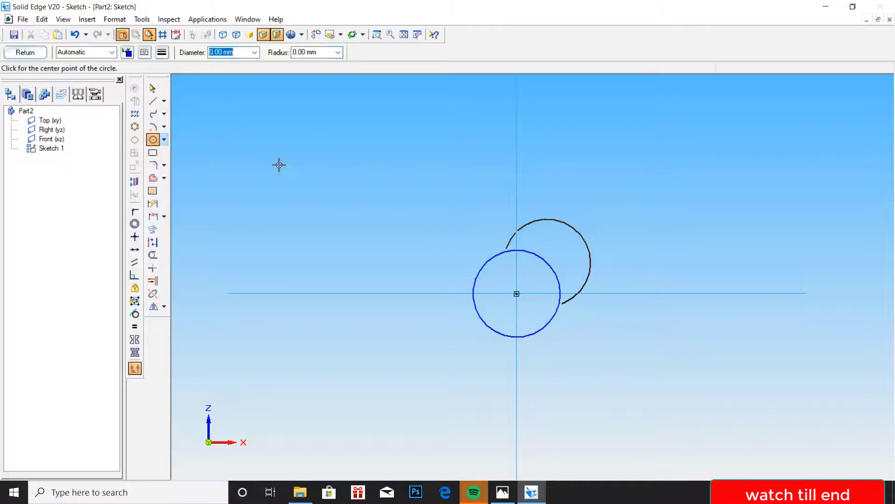
left_click(517, 294)
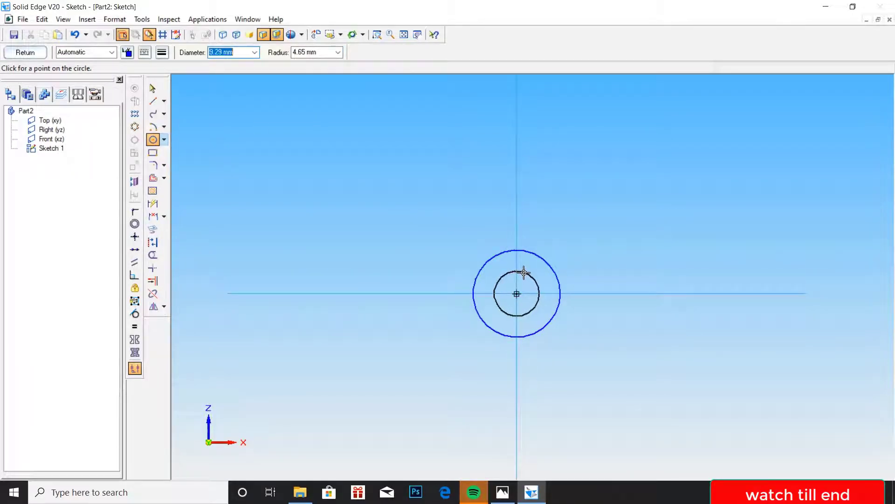
type("12.7")
key("Return")
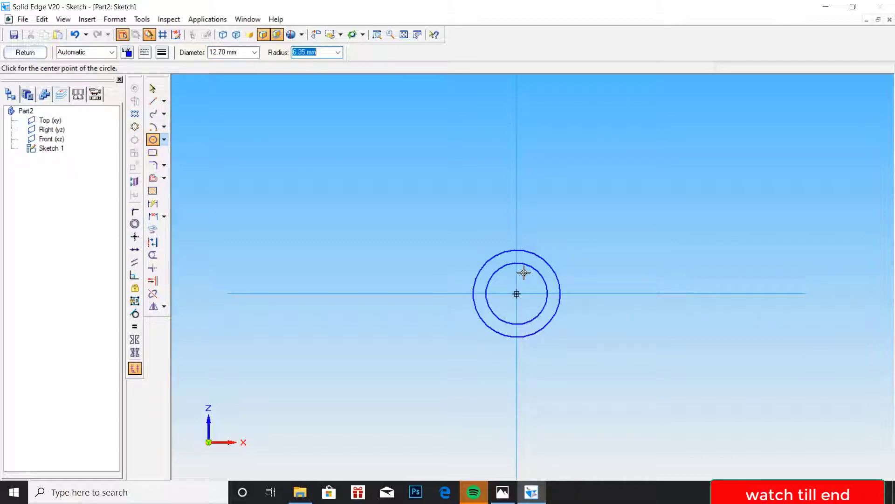
left_click(24, 55)
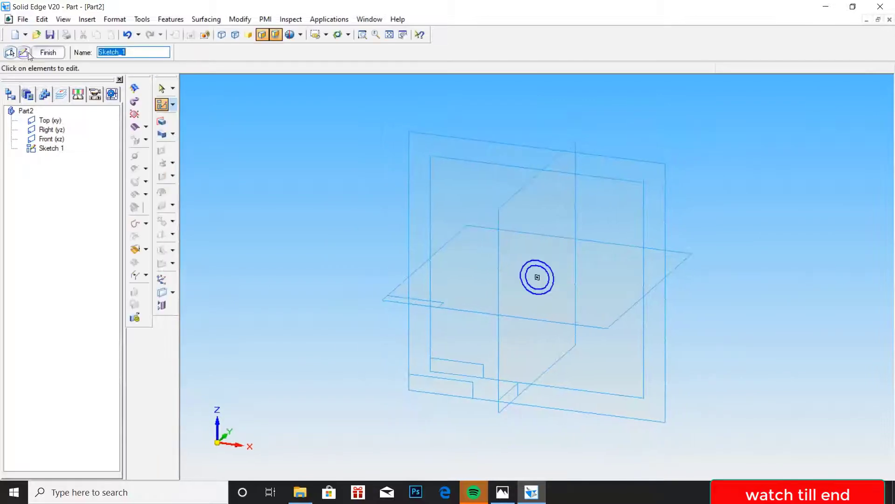
- Extrude both concentric circles symmetrically about the sketch plane to a total length of 25 mm
left_click(161, 121)
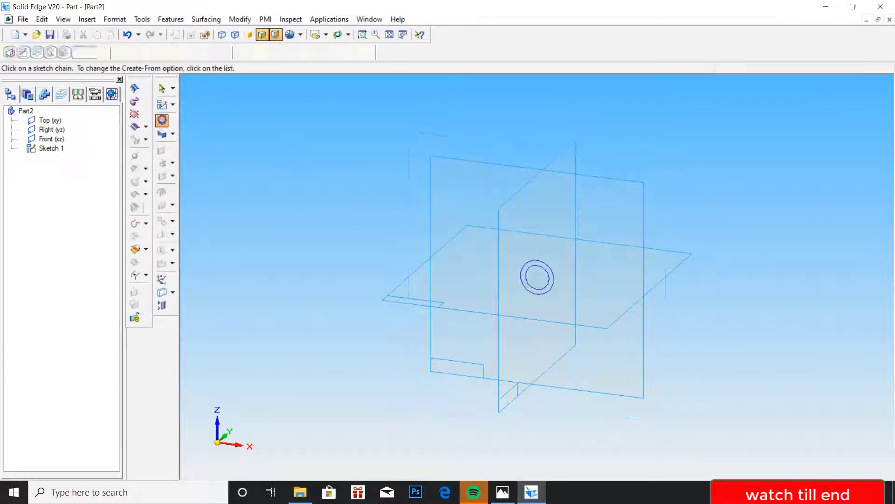
left_click(536, 260)
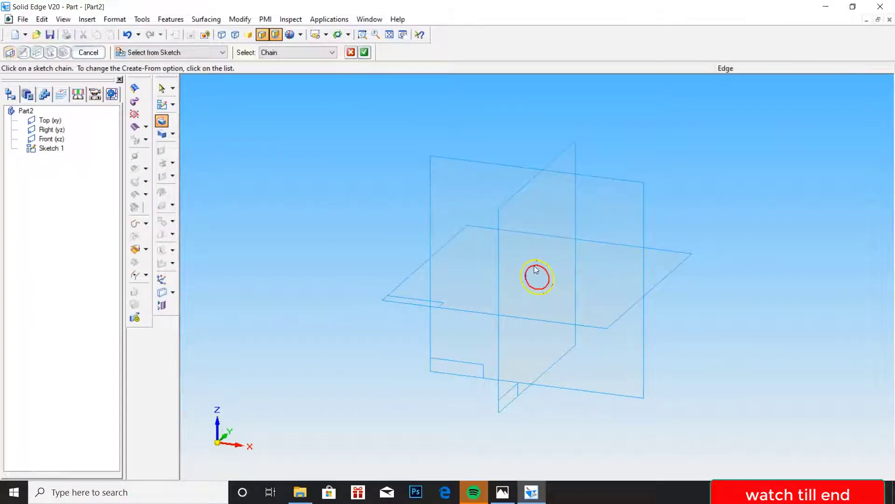
left_click(364, 52)
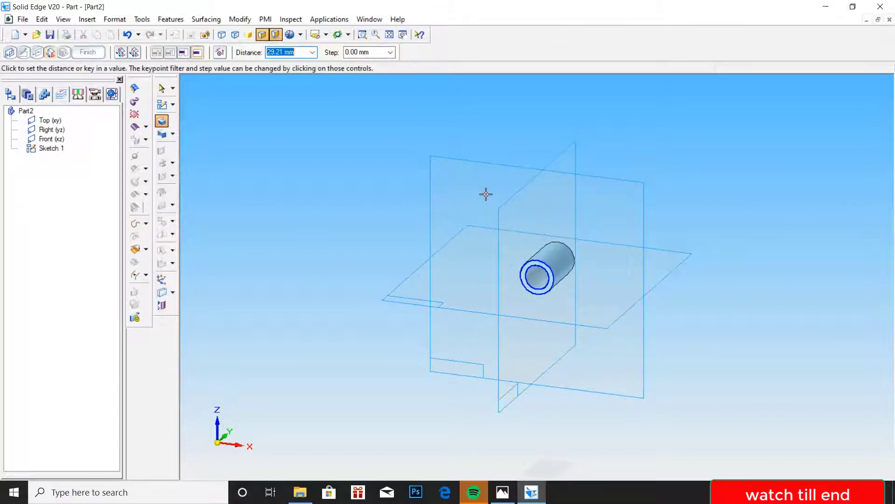
left_click(135, 52)
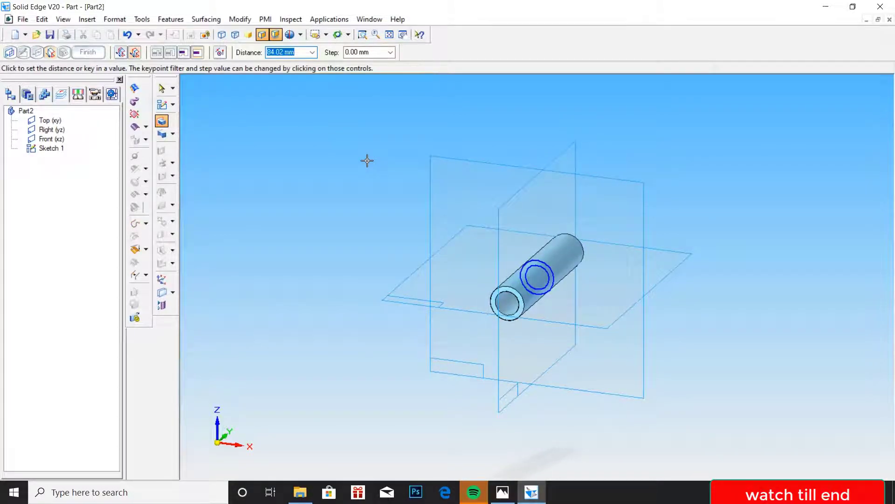
type("25")
key("Return")
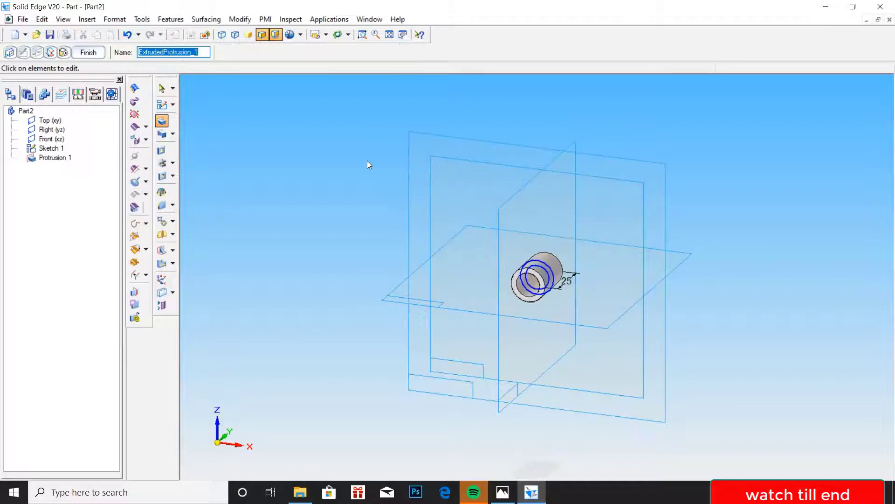
left_click(87, 53)
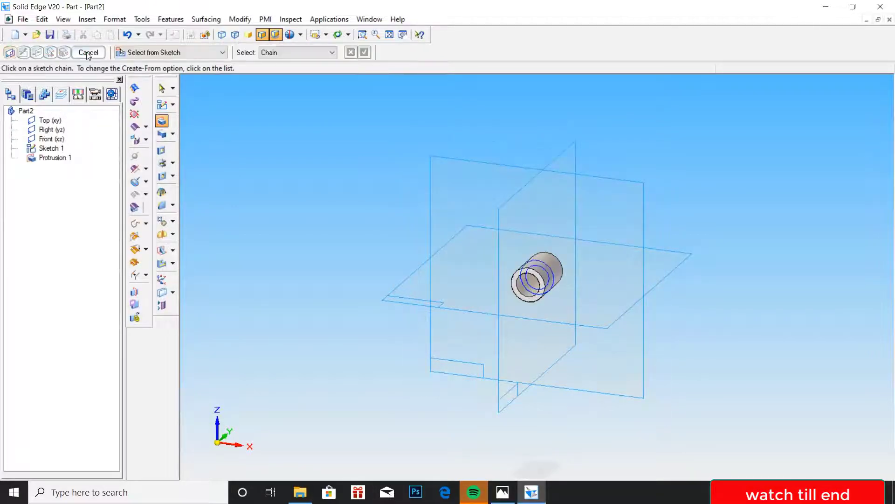
- Check the bush detail in the Photos drawing and create a reference plane in Solid Edge parallel to Right (yz), offset 9 mm
middle_click_drag(696, 351, 778, 349)
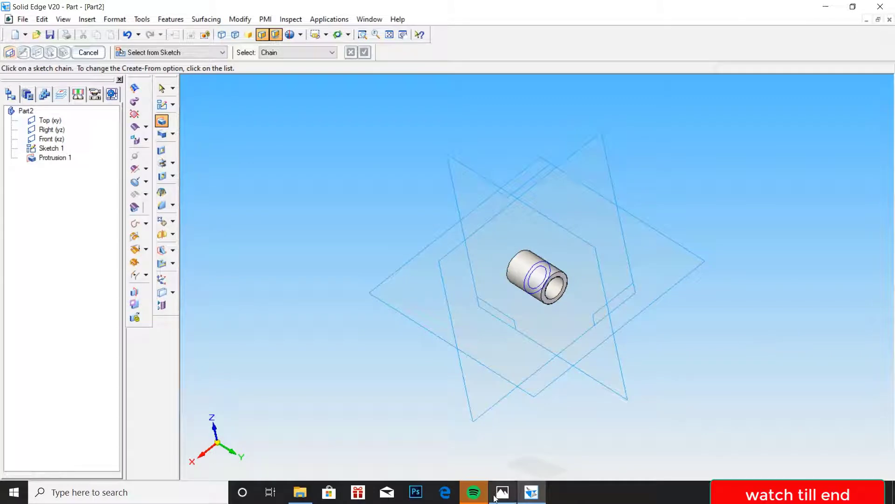
mouse_move(502, 492)
left_click(470, 414)
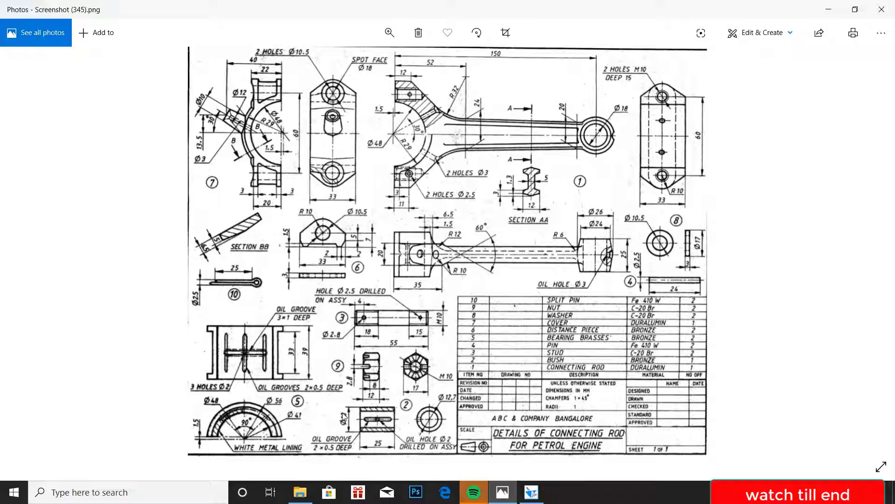
left_click(532, 492)
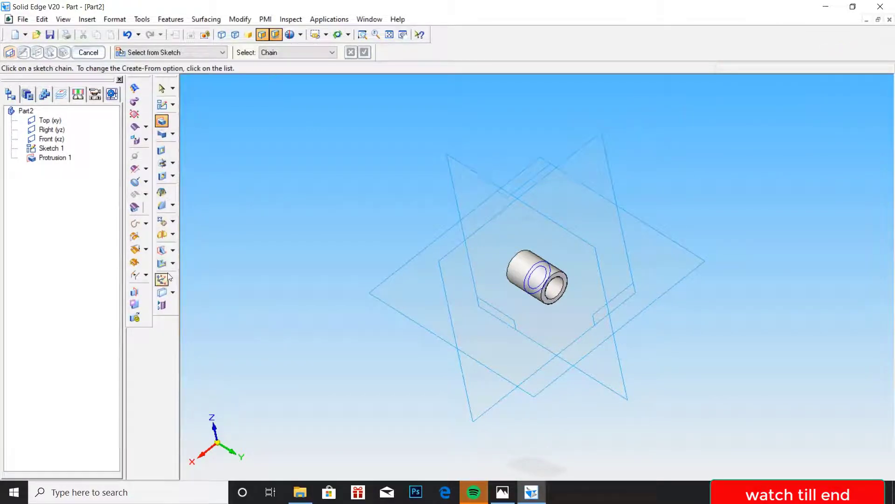
left_click(162, 293)
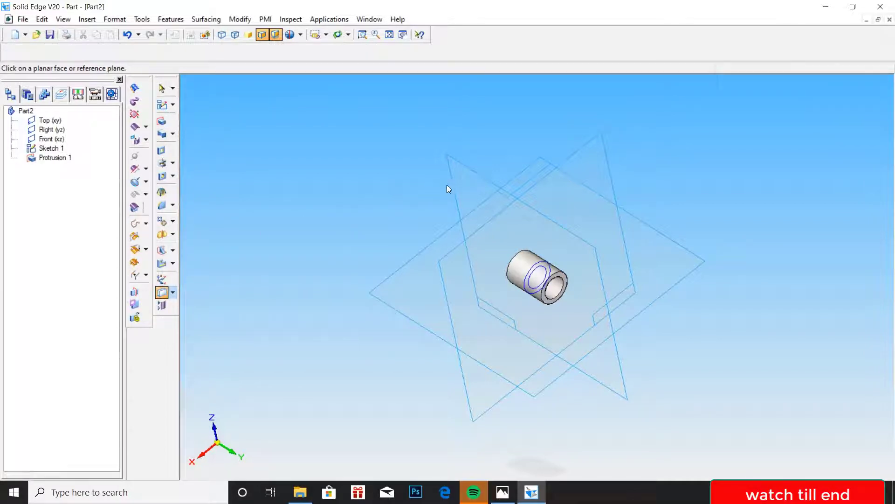
left_click(463, 181)
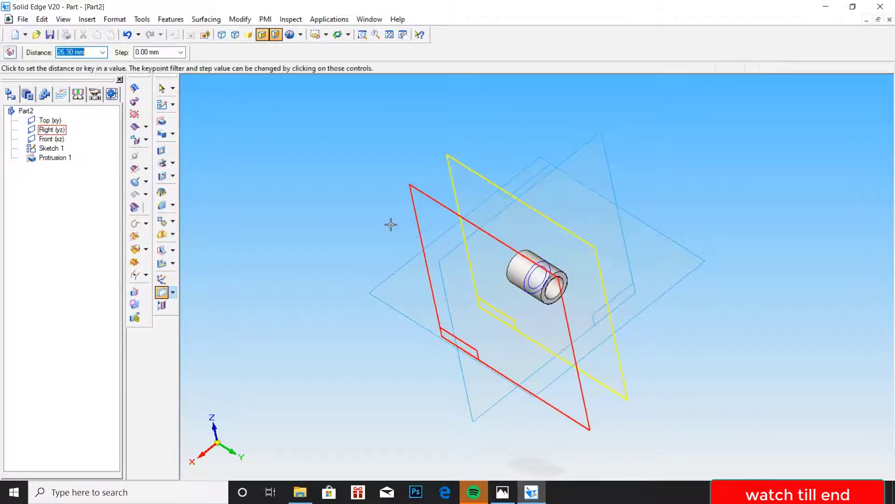
type("9")
key("Return")
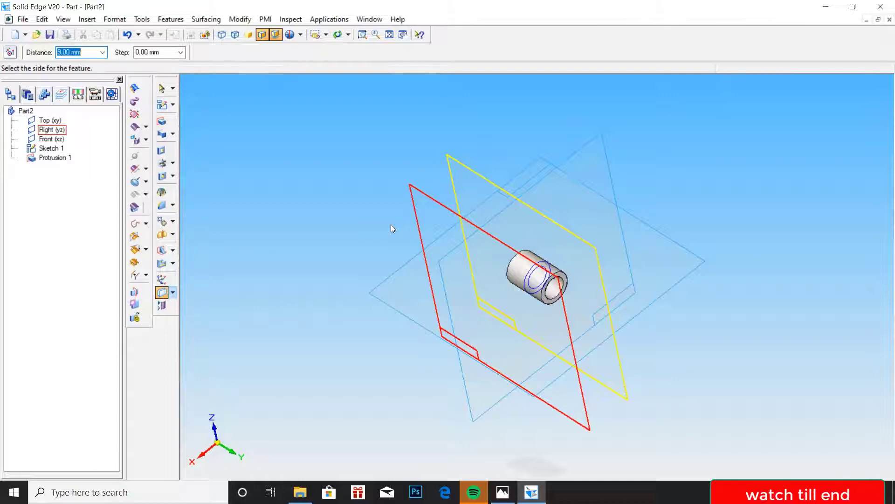
left_click(392, 227)
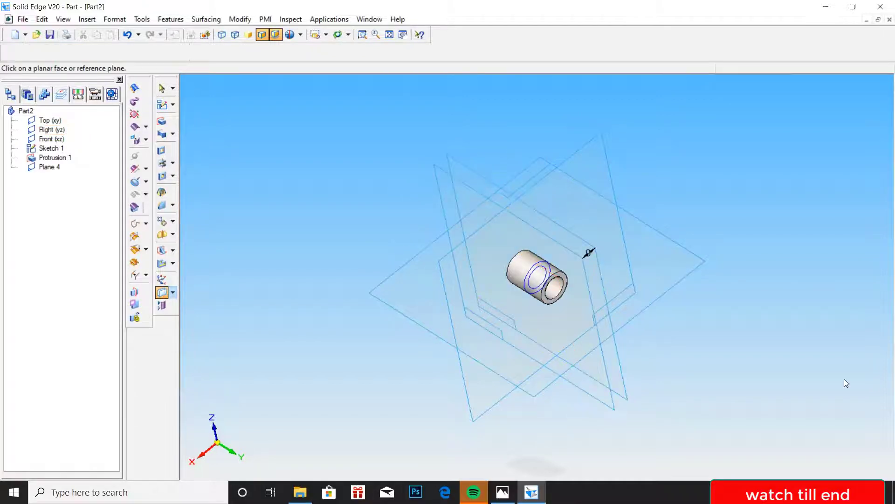
- Start a new sketch on the reference plane offset 9 mm from the right plane
middle_click_drag(749, 365, 648, 259)
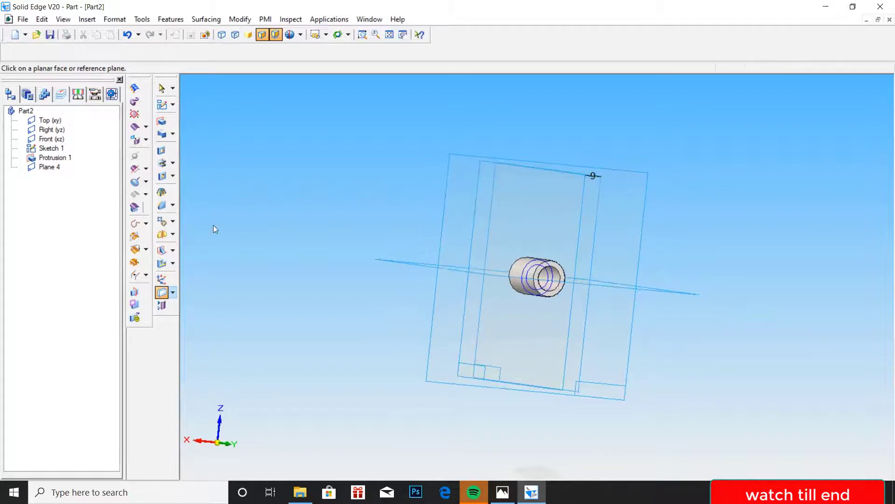
left_click(162, 105)
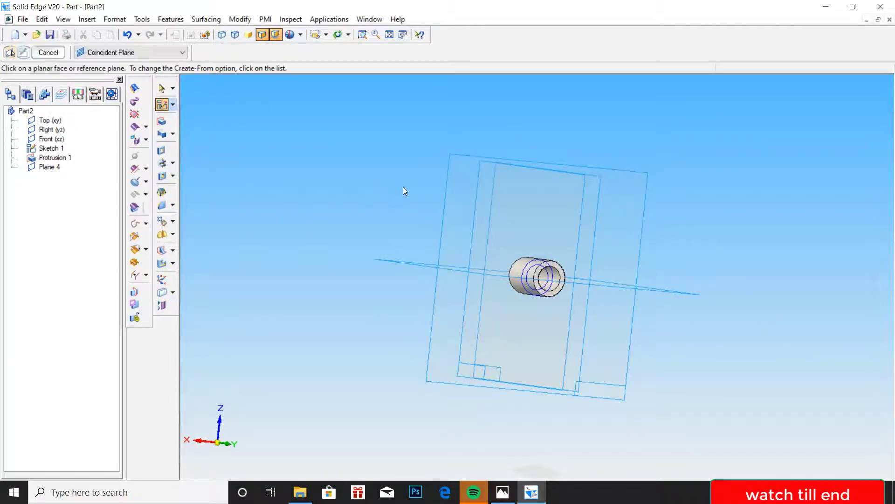
left_click(578, 211)
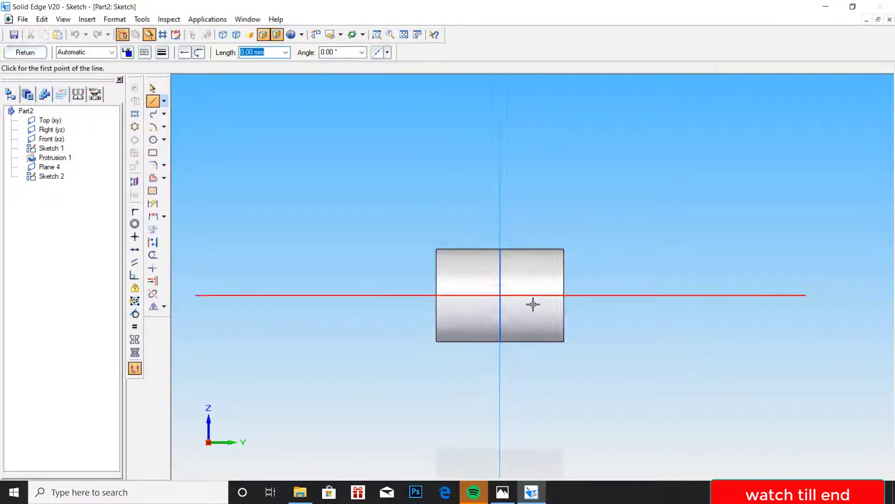
- Check the oil groove in the Photos drawing and sketch a long horizontal rectangle about 2.2 mm high across the bush's centre in Solid Edge
left_click(503, 492)
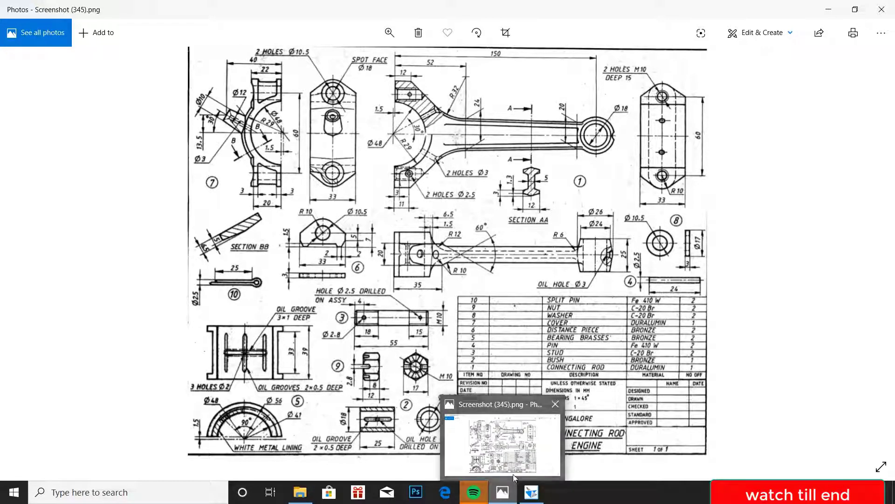
left_click(529, 500)
scroll(490, 330, "up", 2)
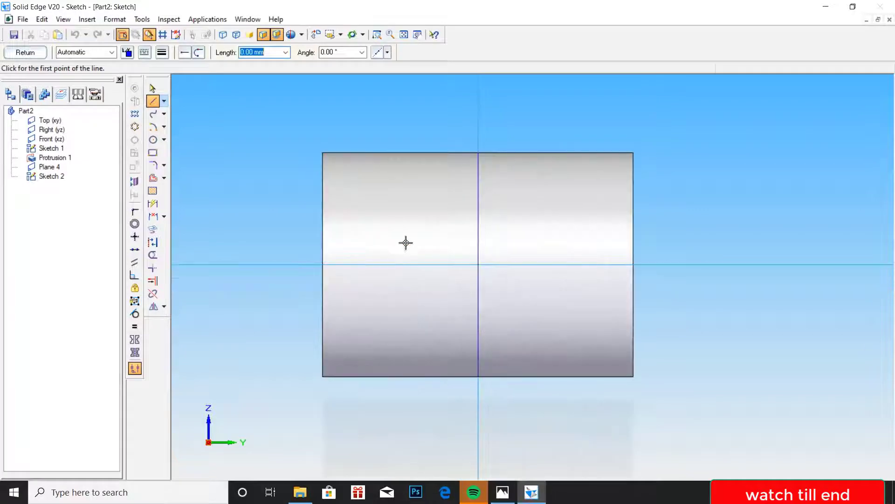
left_click(368, 251)
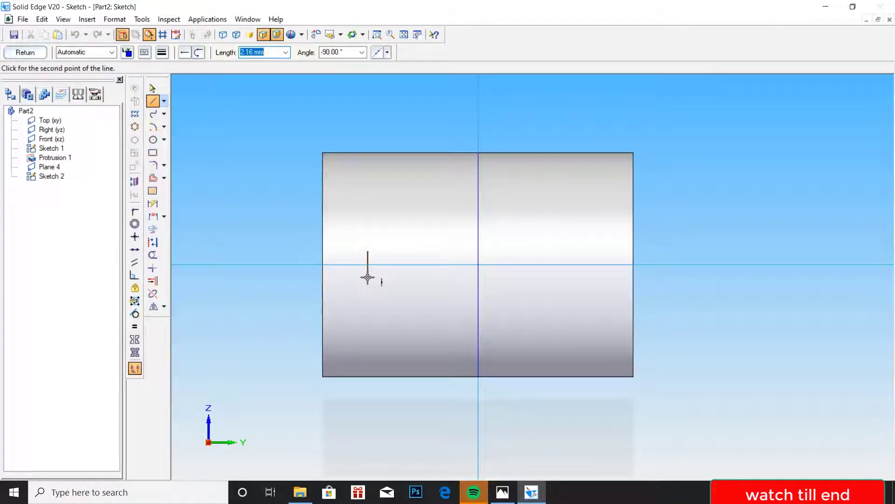
left_click(367, 277)
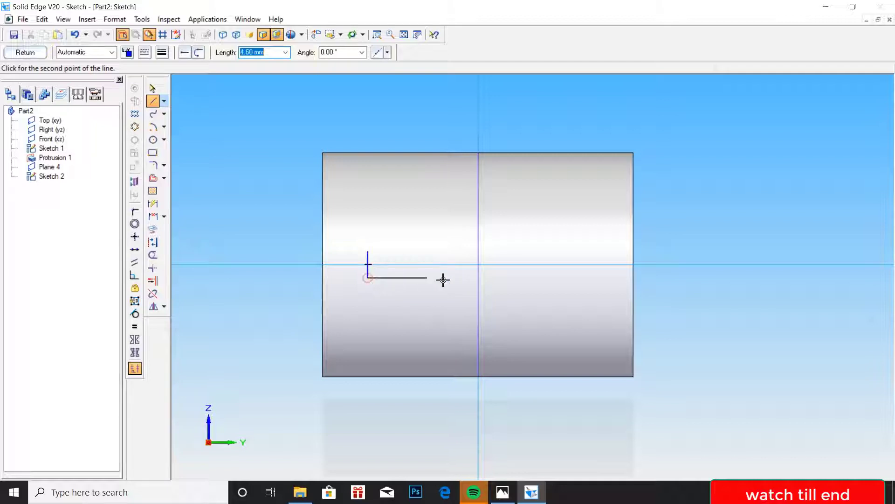
left_click(592, 278)
left_click(592, 251)
left_click(367, 251)
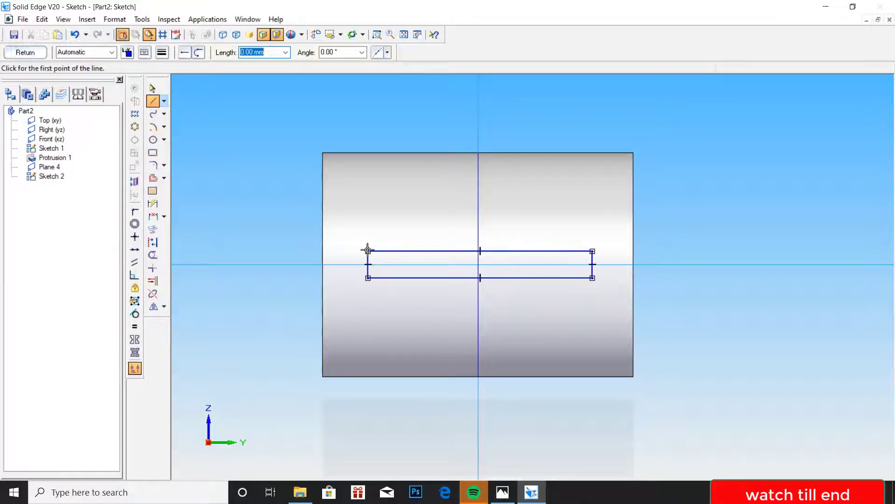
- Make the rectangle's two short edges symmetric about the vertical centre axis of the bush
left_click(134, 339)
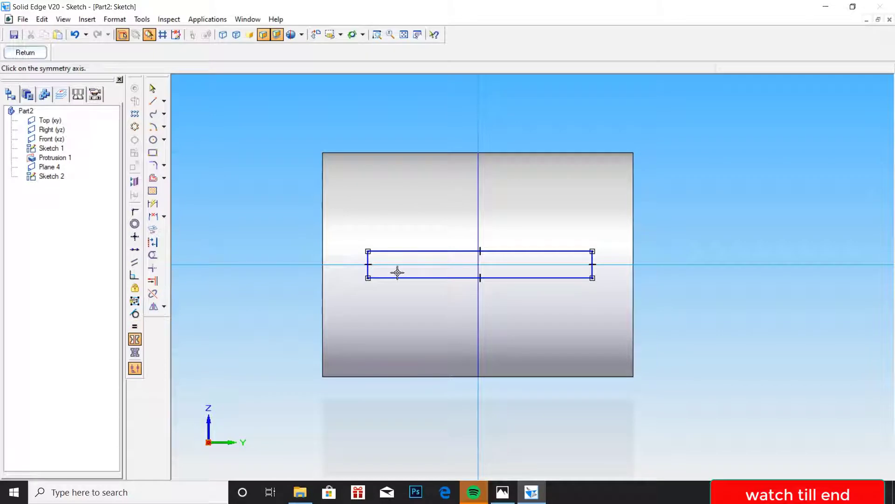
left_click(481, 215)
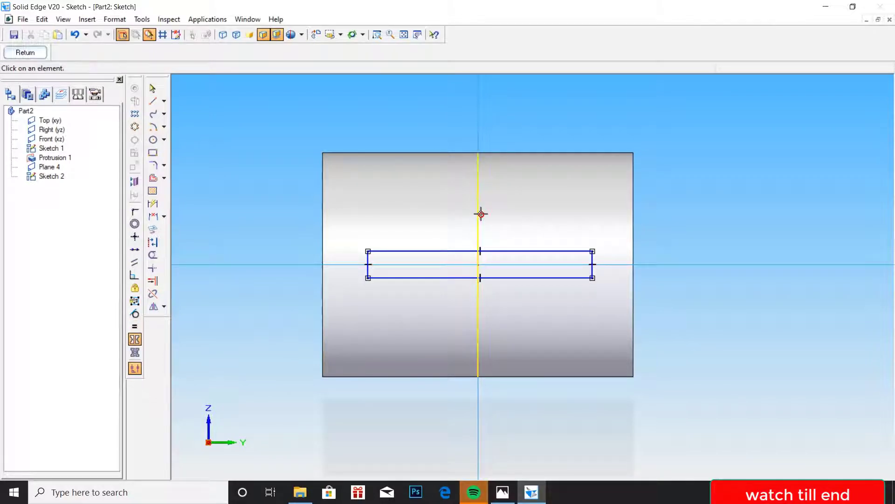
left_click(368, 256)
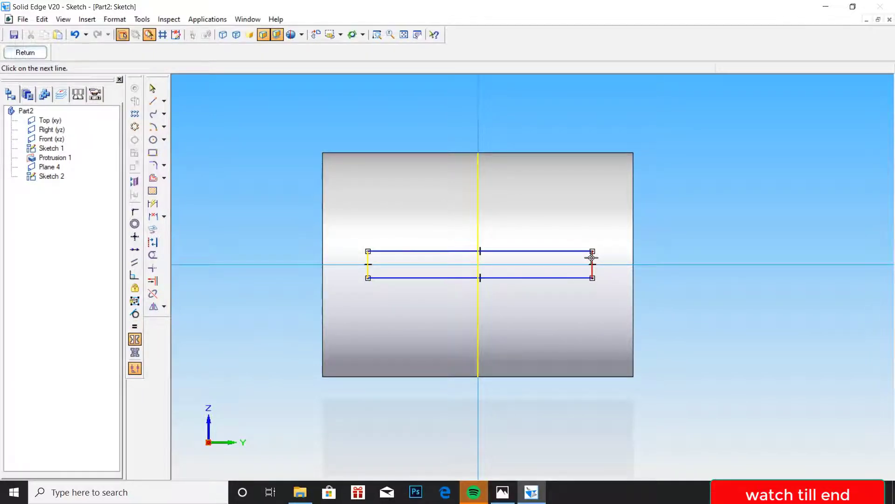
left_click(591, 258)
- Set the horizontal centre line as the symmetry axis and make the rectangle's two long edges symmetric about it
left_click(135, 353)
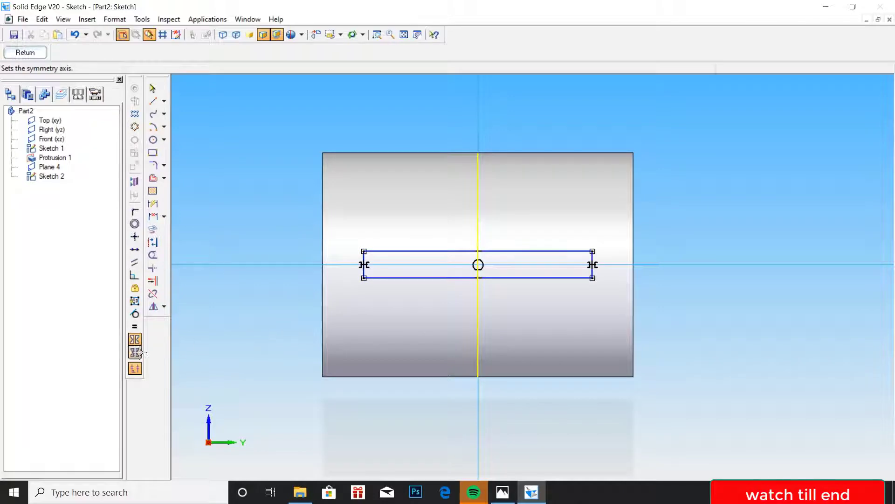
left_click(342, 266)
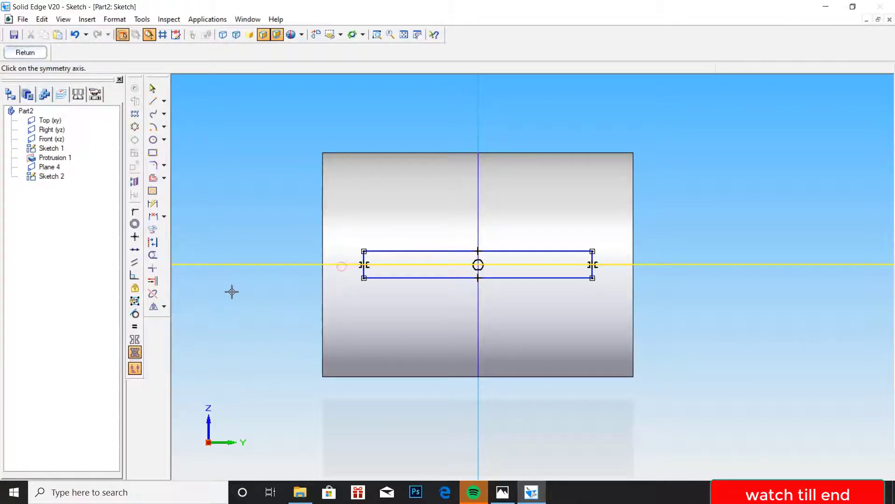
left_click(135, 339)
left_click(416, 251)
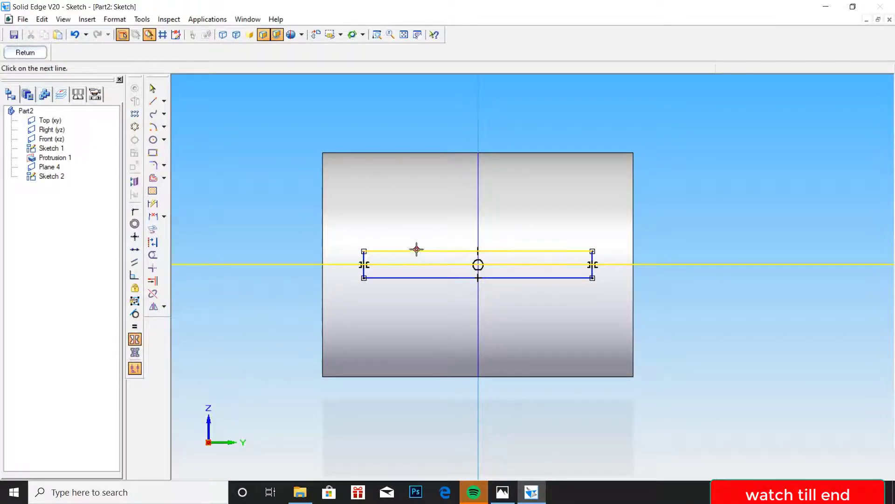
left_click(418, 277)
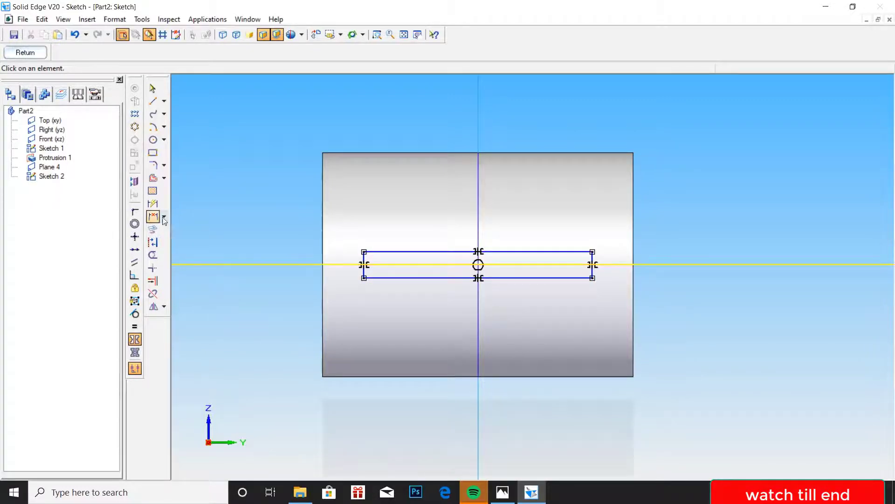
- Dimension the groove rectangle to 20 mm long and 2 mm high
left_click(153, 203)
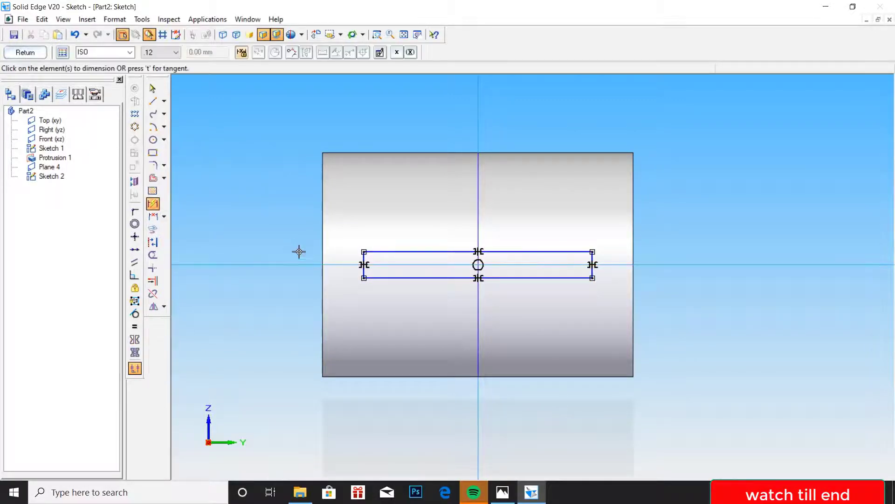
left_click(387, 251)
left_click(408, 202)
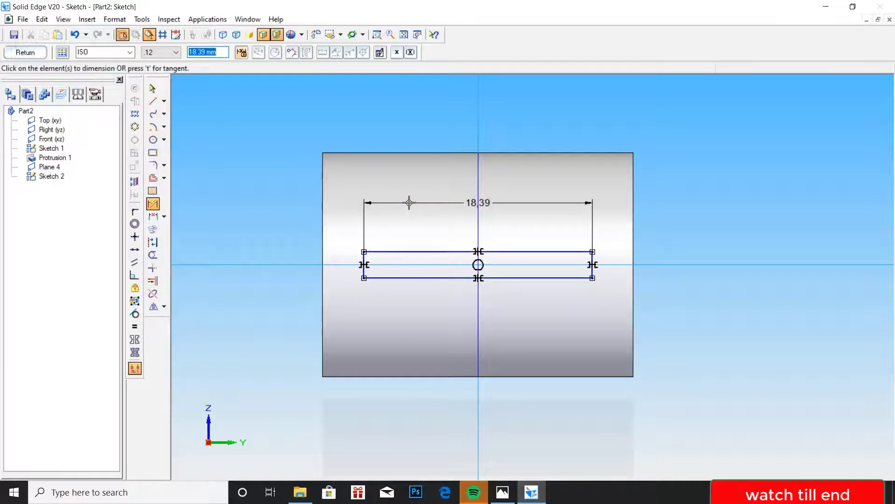
type("20")
key("Return")
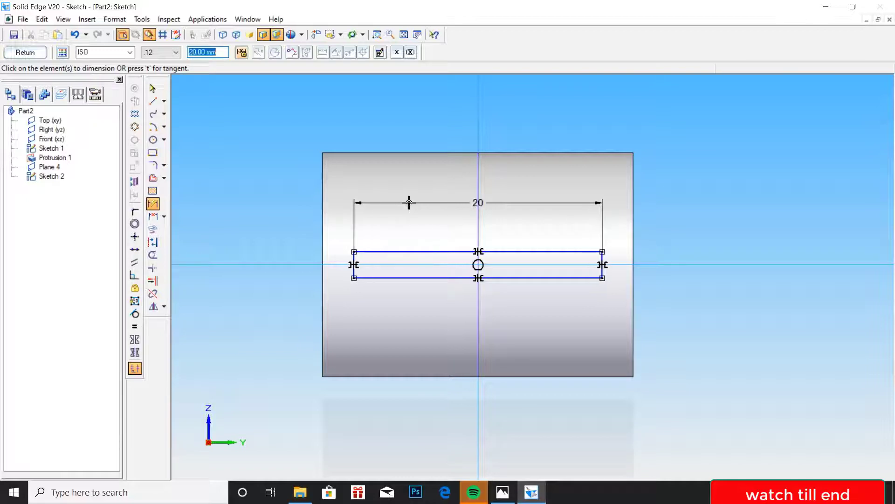
left_click(356, 258)
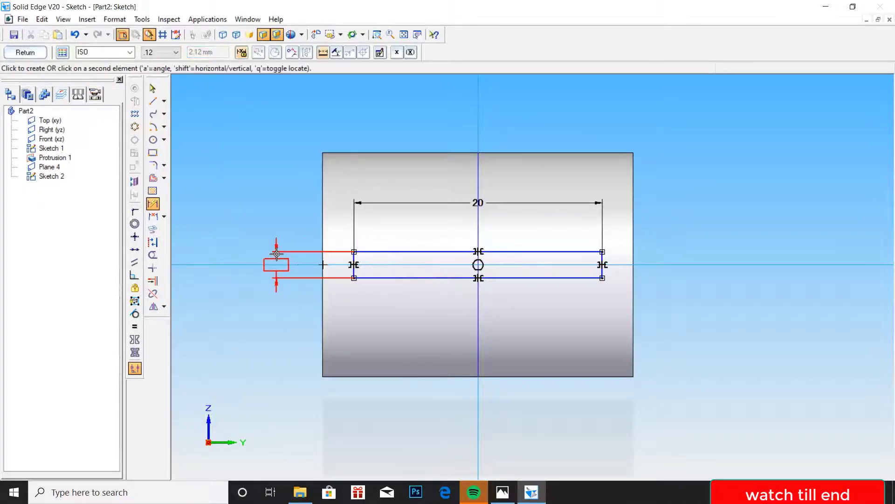
left_click(277, 253)
type("2")
key("Return")
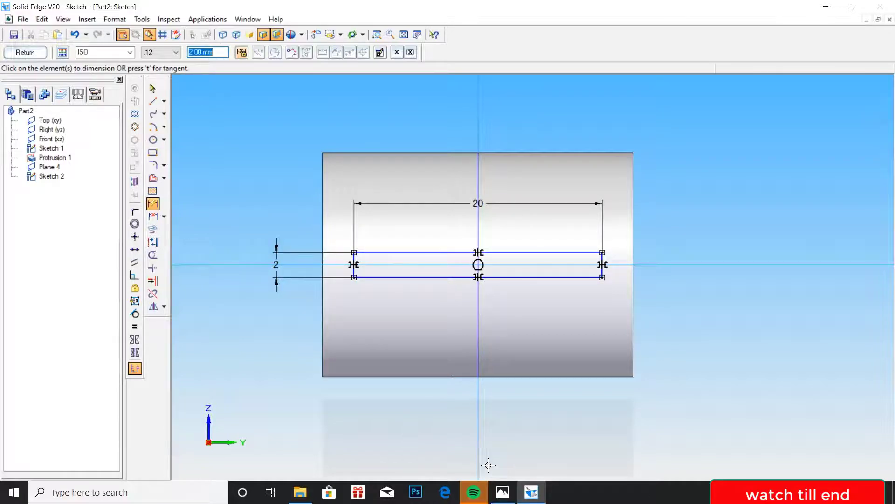
- Check the oil groove's depth in the Photos drawing and close the groove sketch in Solid Edge
left_click(505, 487)
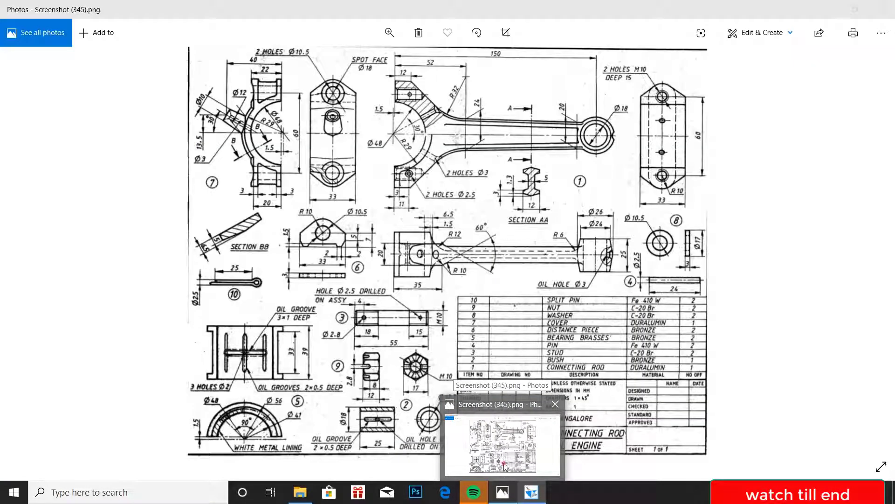
left_click(505, 465)
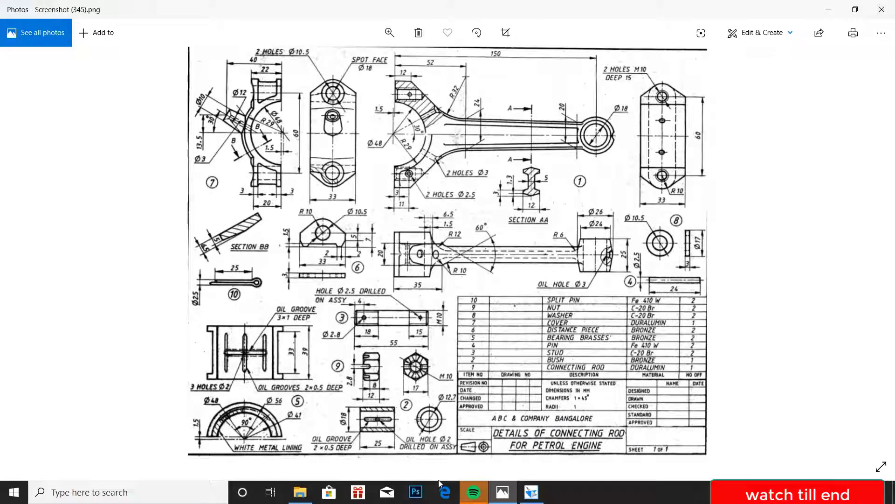
left_click(508, 495)
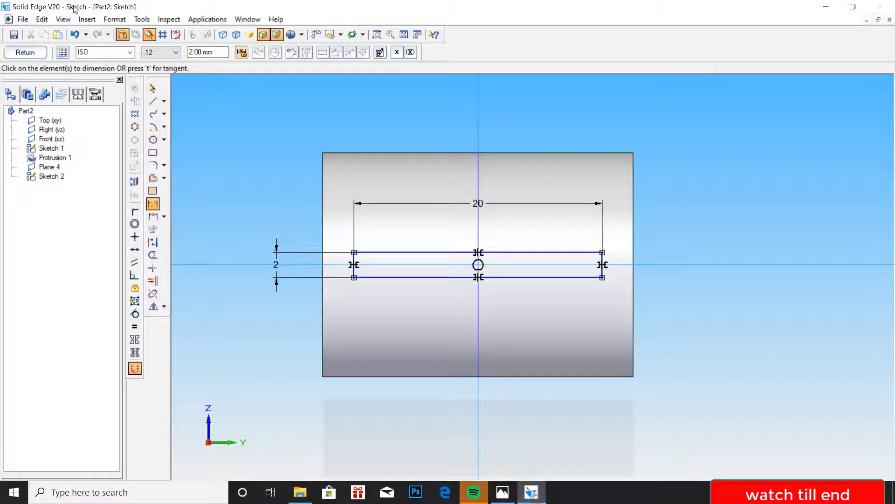
left_click(36, 50)
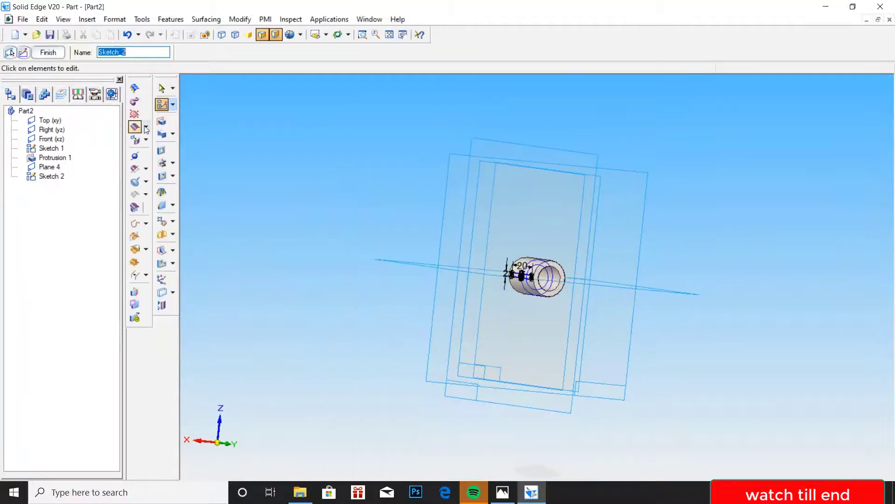
- Cut the groove rectangle 0.5 mm deep into the bush's outer surface with an extruded cutout
left_click(162, 150)
scroll(457, 320, "up", 4)
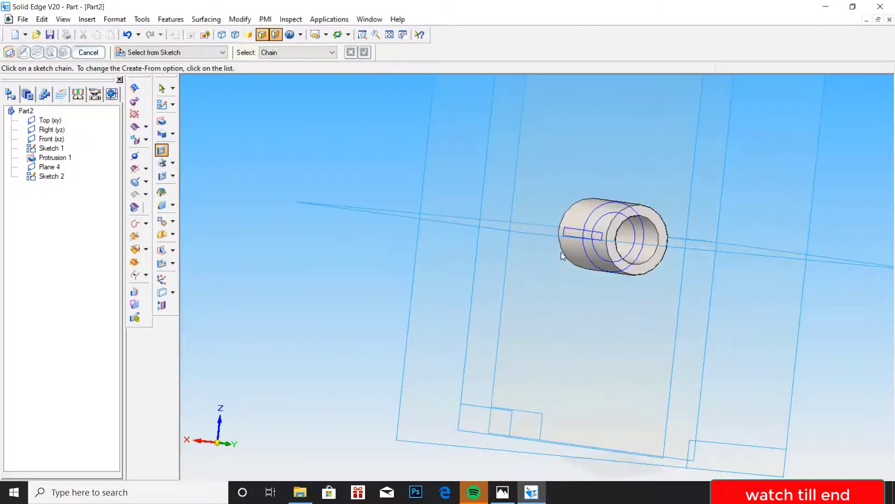
left_click(574, 231)
left_click(366, 53)
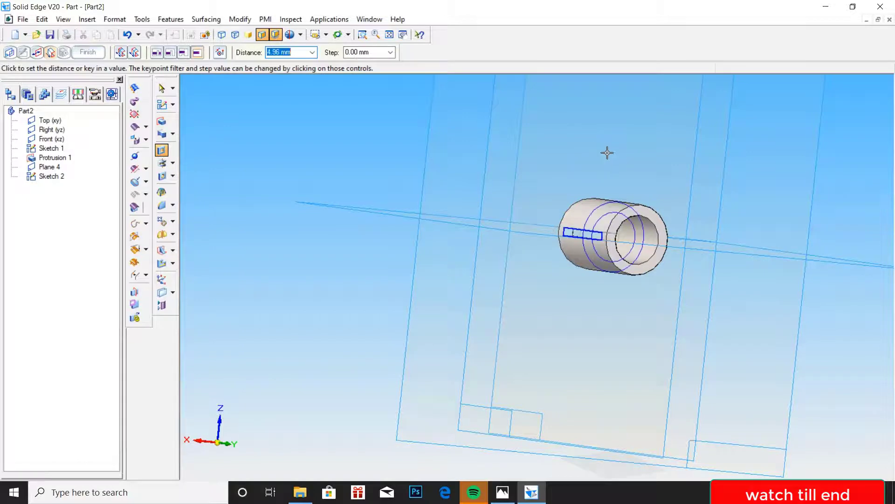
type(".")
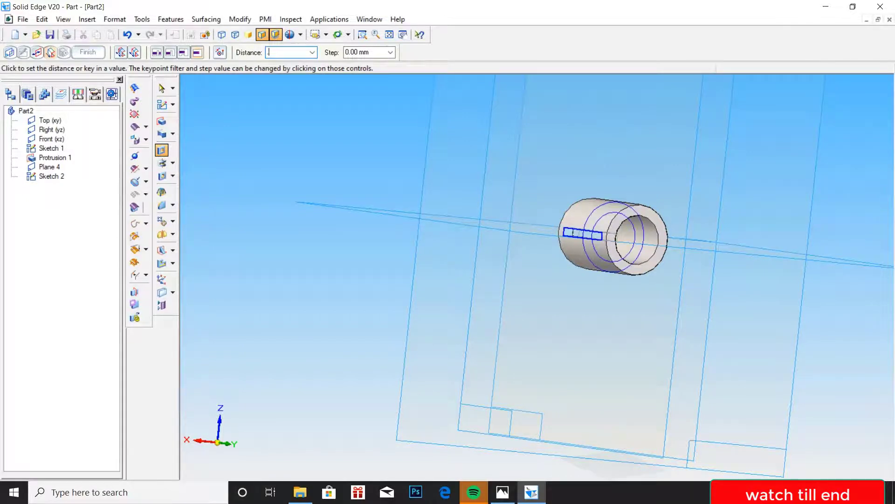
type("5")
key("Return")
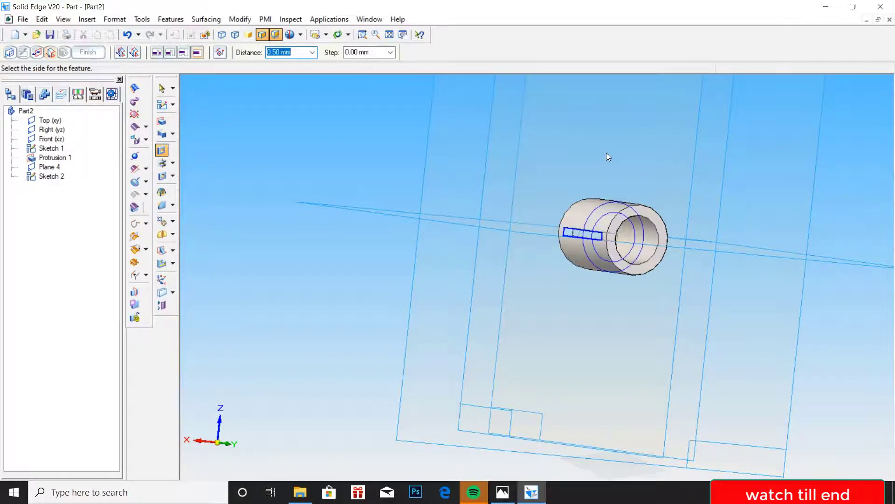
left_click(632, 228)
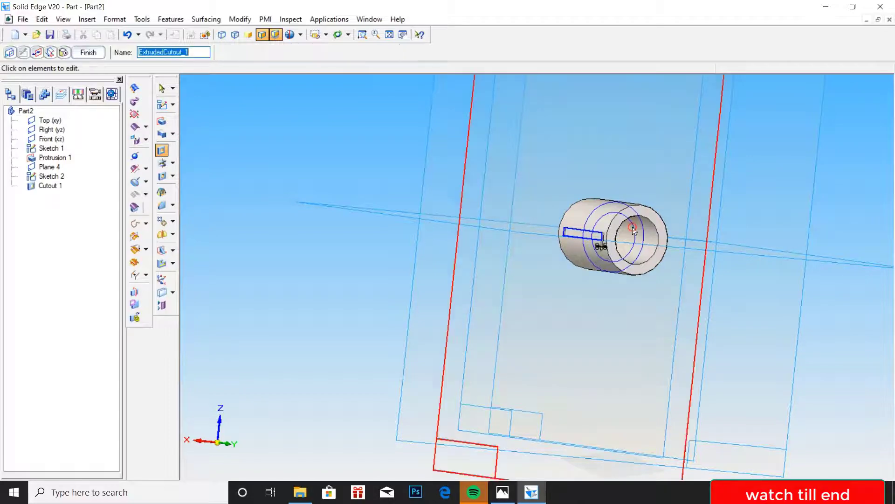
middle_click_drag(841, 295, 802, 289)
key("Escape")
scroll(547, 277, "up", 10)
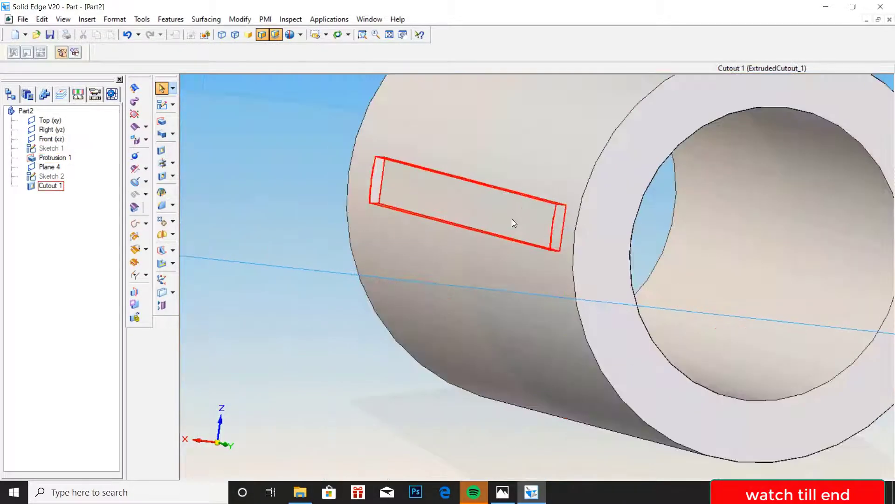
middle_click_drag(513, 222, 499, 251)
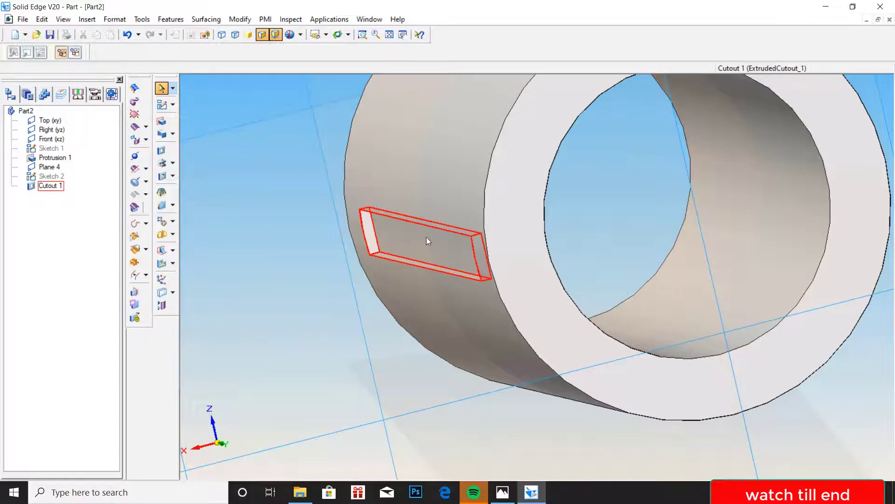
- Check the oil hole in the Photos drawing and start a sketch on the groove's flat floor in Solid Edge
left_click(533, 495)
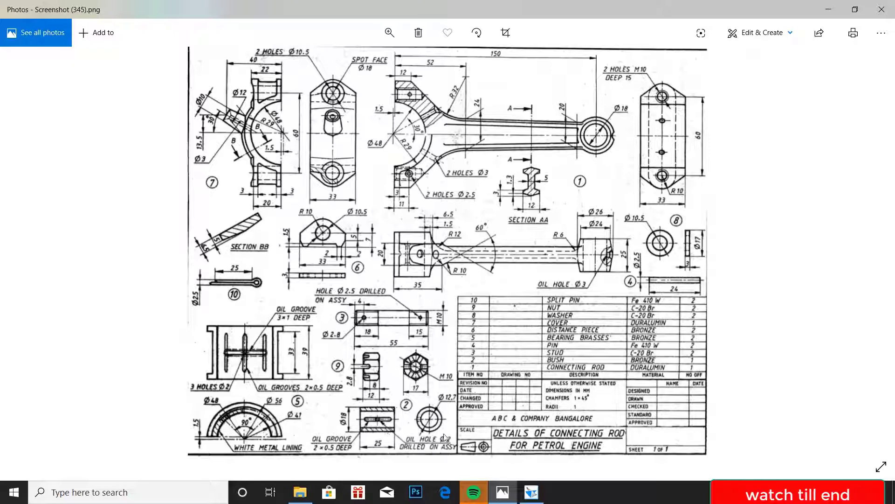
left_click(532, 492)
middle_click_drag(443, 325, 478, 319)
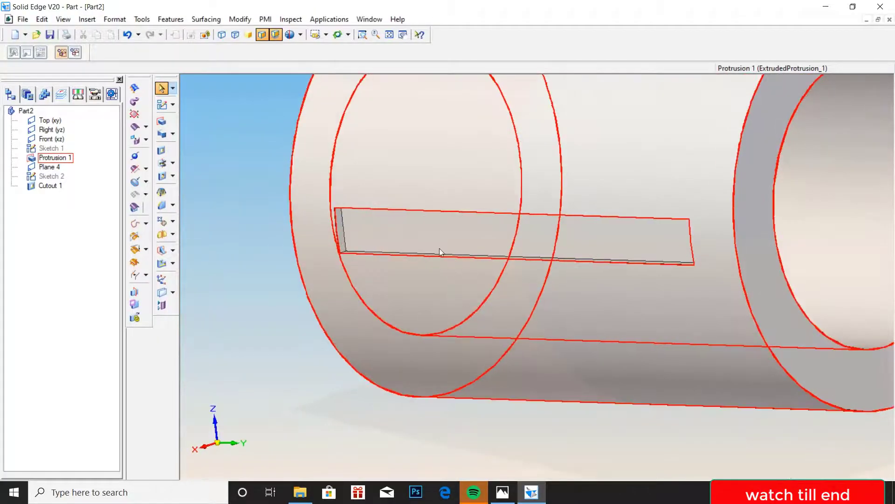
left_click(162, 105)
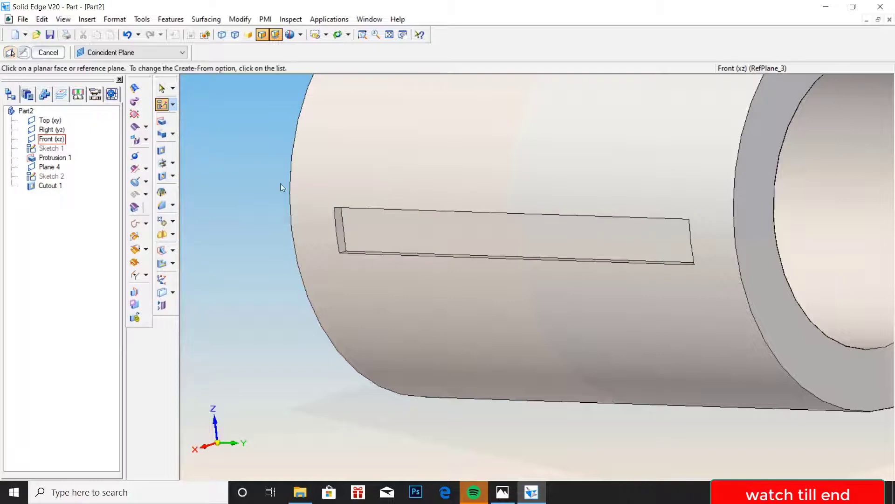
left_click(446, 232)
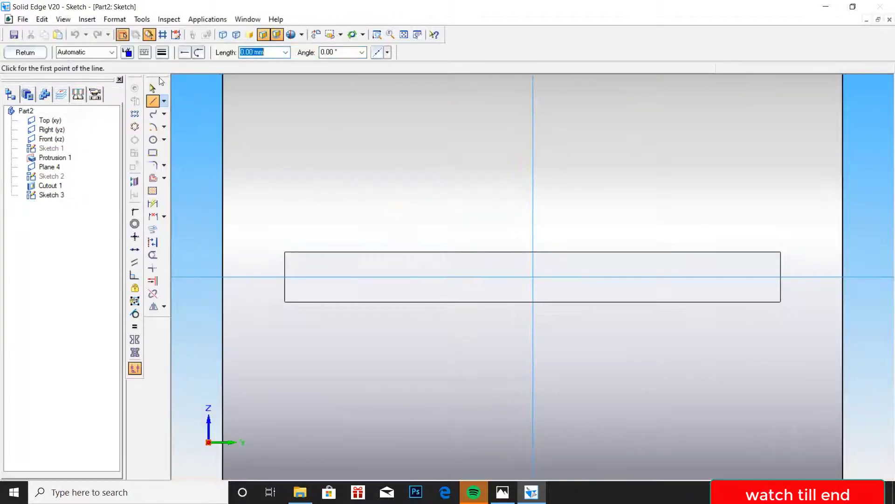
- Sketch a 2 mm diameter circle at the centre of the oil groove and close the sketch
left_click(152, 140)
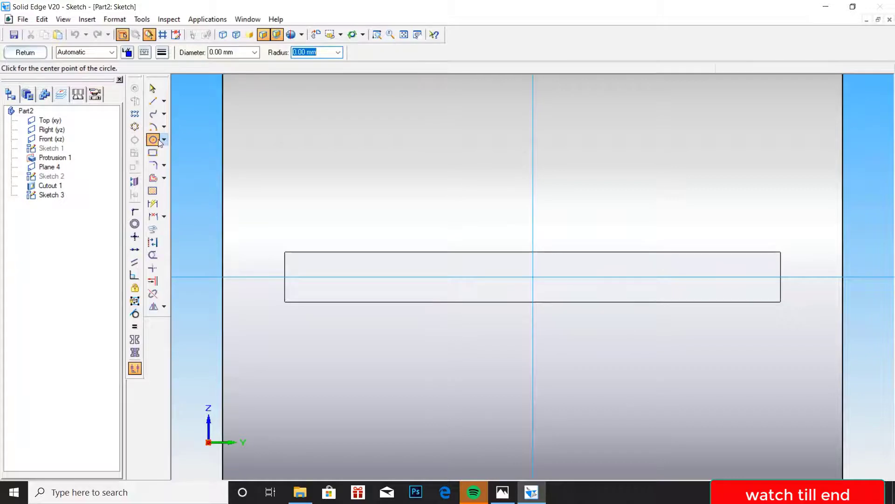
left_click(534, 277)
left_click(531, 253)
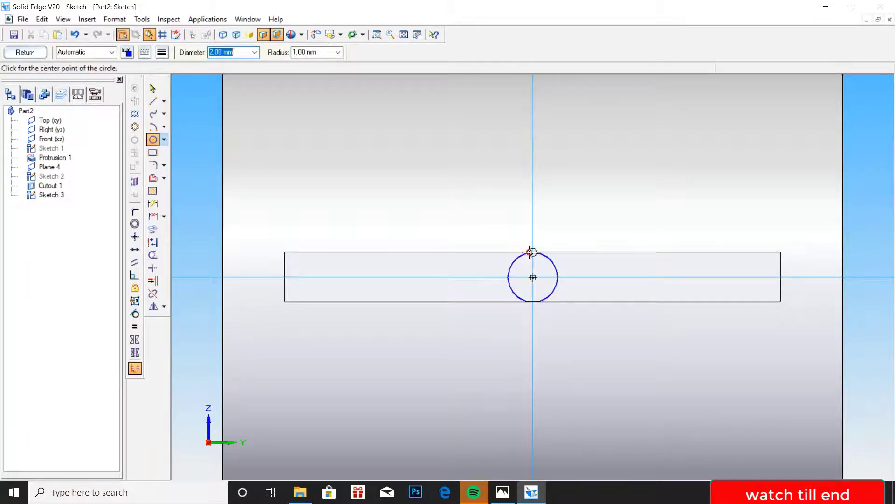
left_click(25, 52)
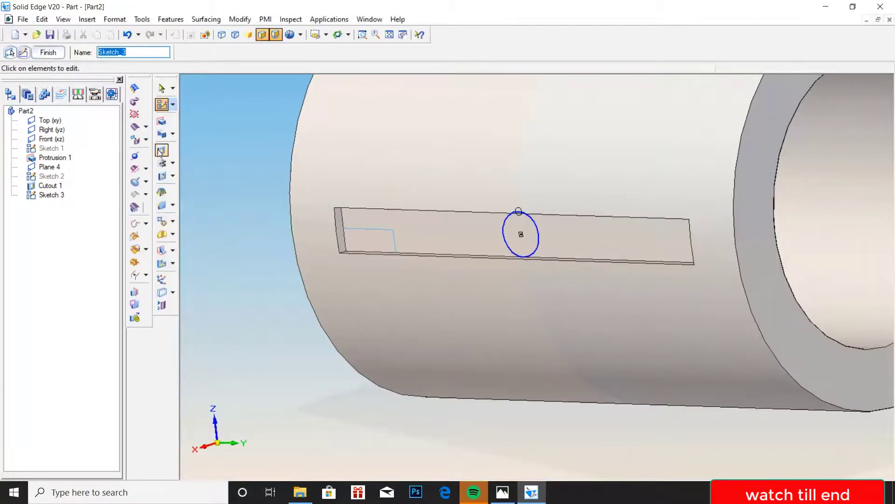
- Cut the oil hole circle about 6.2 mm inward through the grooved wall of the bush
left_click(160, 151)
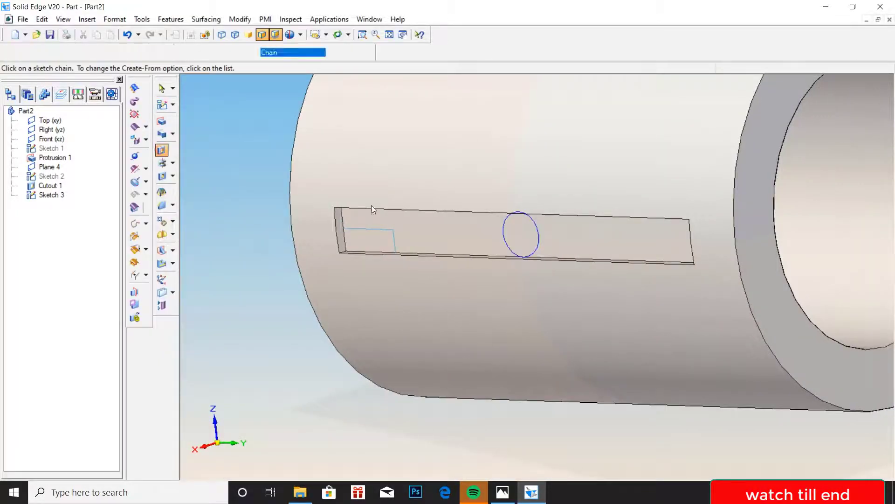
left_click(513, 234)
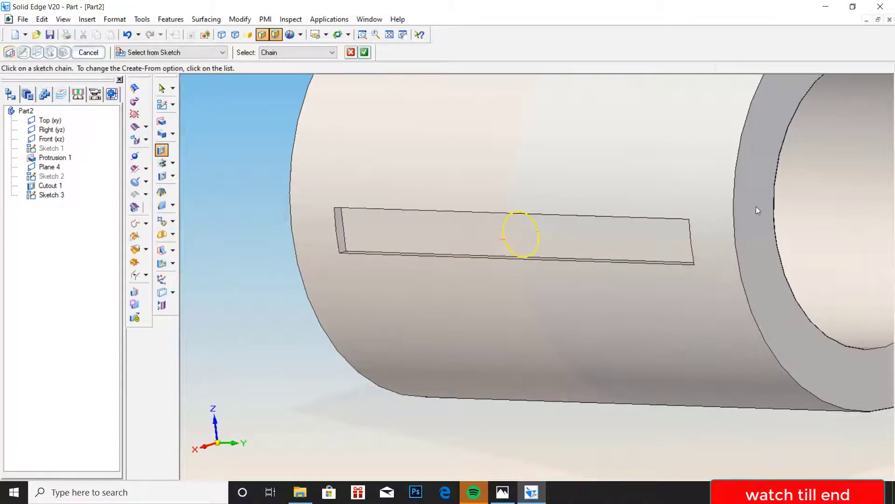
left_click(364, 53)
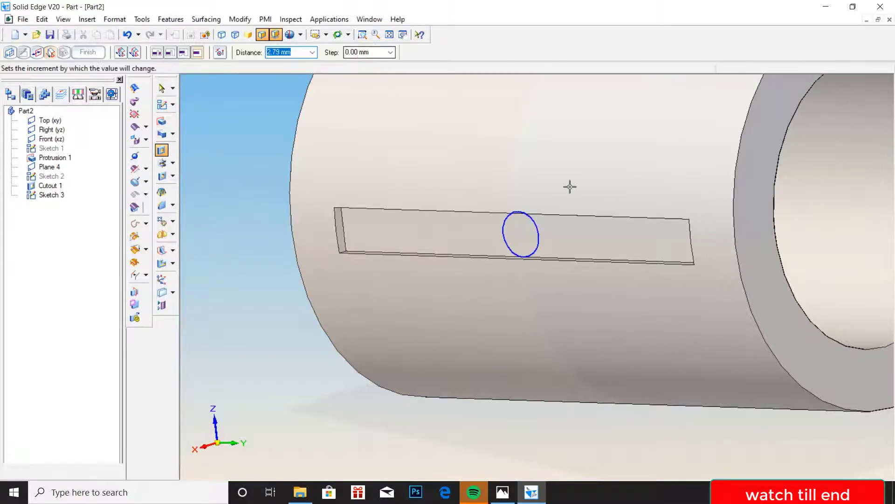
middle_click_drag(797, 189, 723, 196)
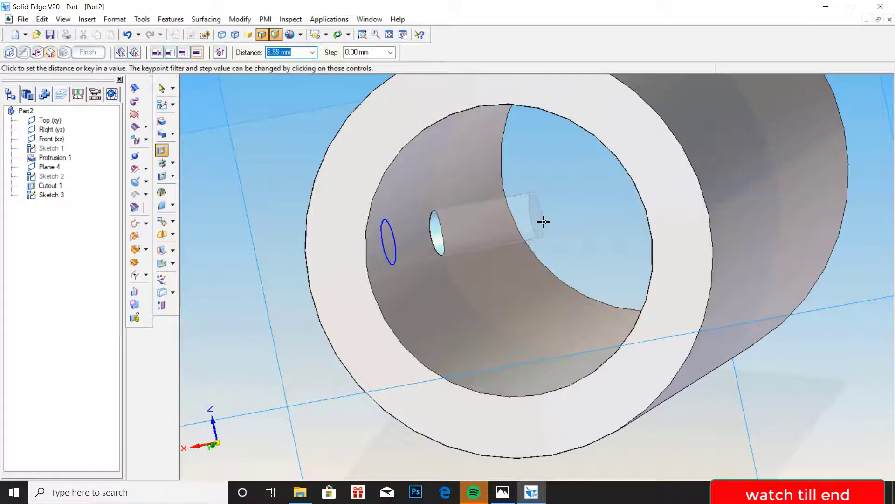
left_click(533, 222)
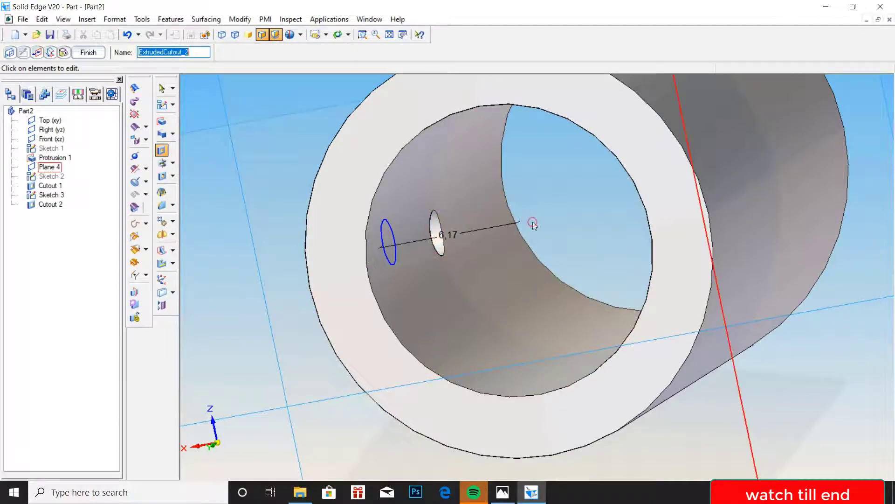
left_click(96, 53)
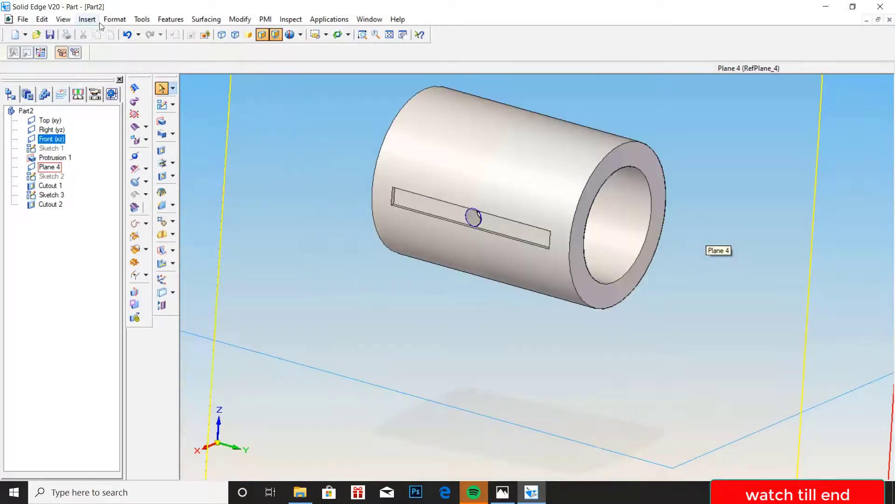
- Open the material table and check the bush's material in the Photos drawing's parts list, returning to Solid Edge
left_click(140, 19)
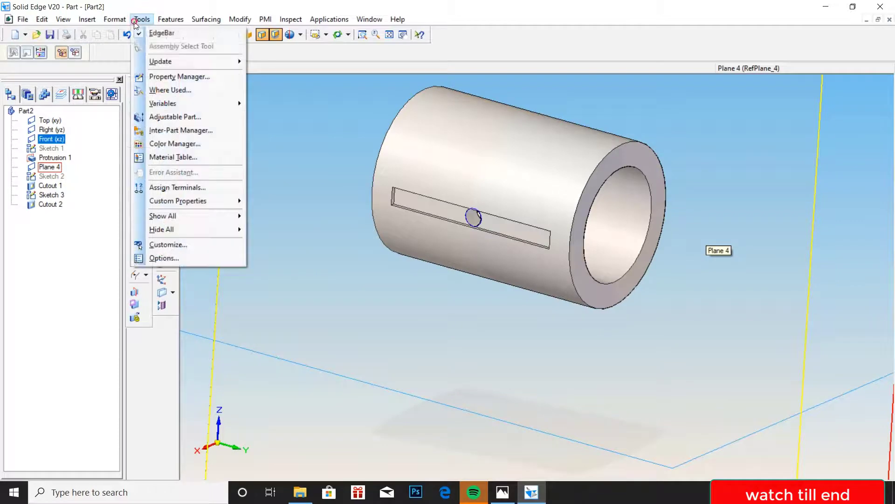
left_click(161, 157)
left_click(504, 492)
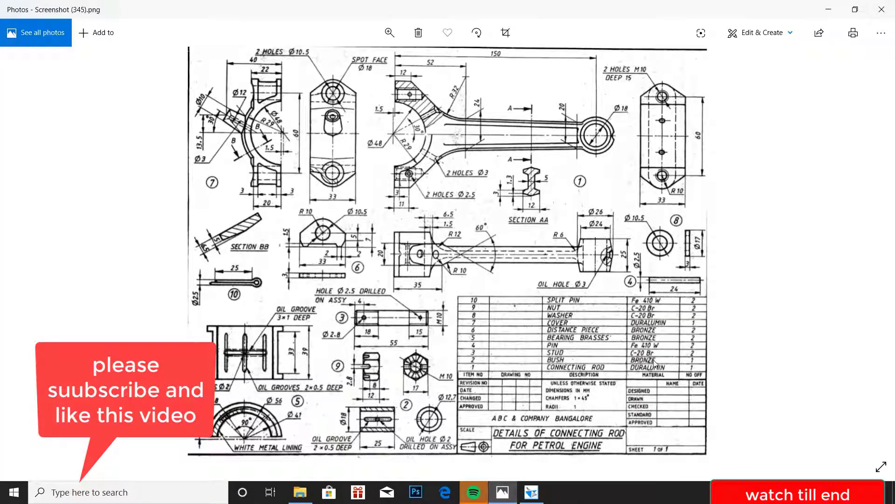
left_click(532, 492)
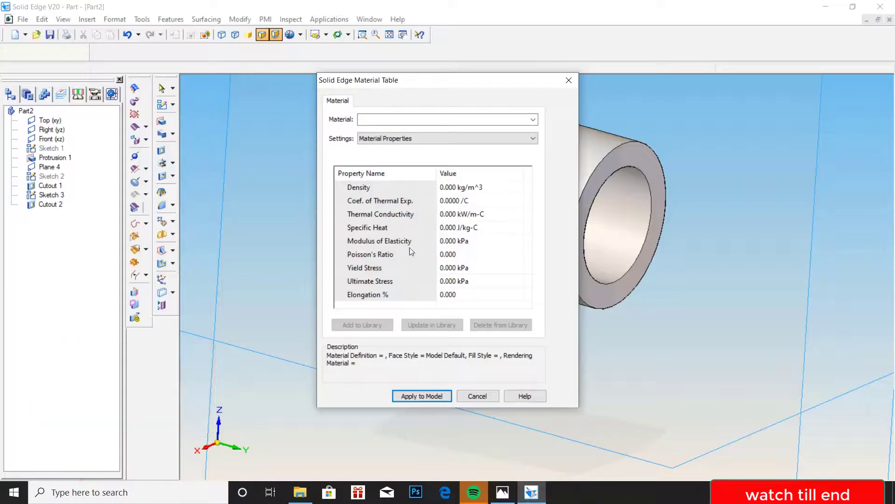
- Choose Bronze, 90% from the material library as the base material for the bush
left_click(426, 122)
type("b")
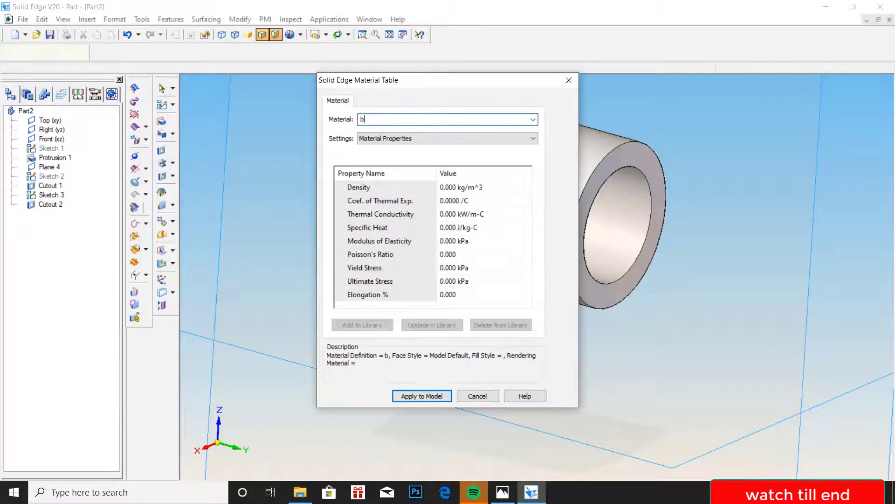
left_click(533, 120)
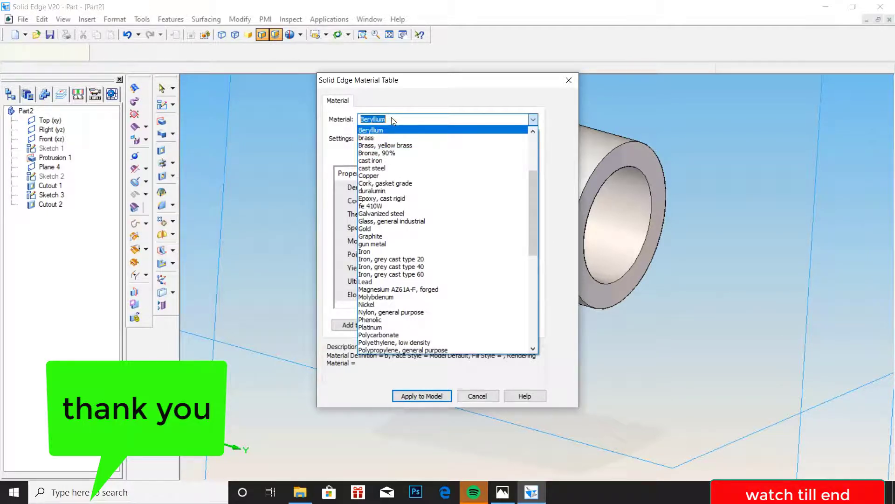
left_click(385, 153)
- Add the material to the library under the shortened name Bronze and apply it to the bush model
left_click(402, 119)
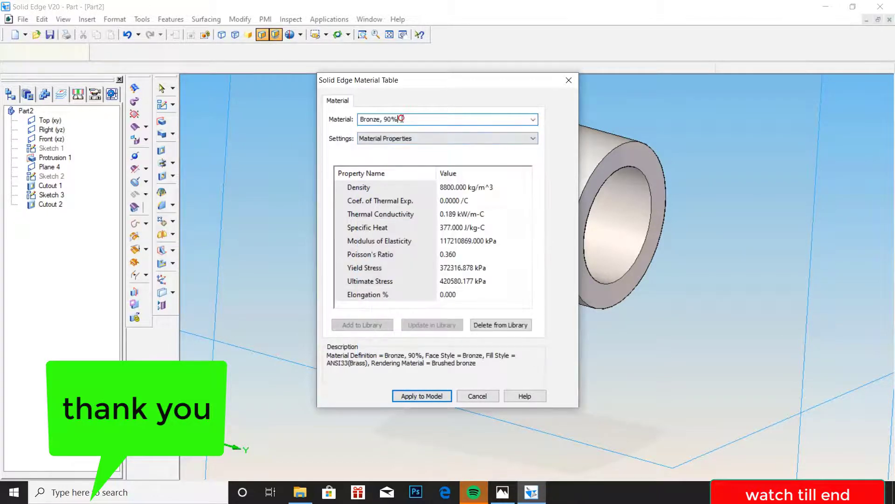
key("BackSpace")
key("BackSpace")
key("BackSpace")
key("BackSpace")
key("BackSpace")
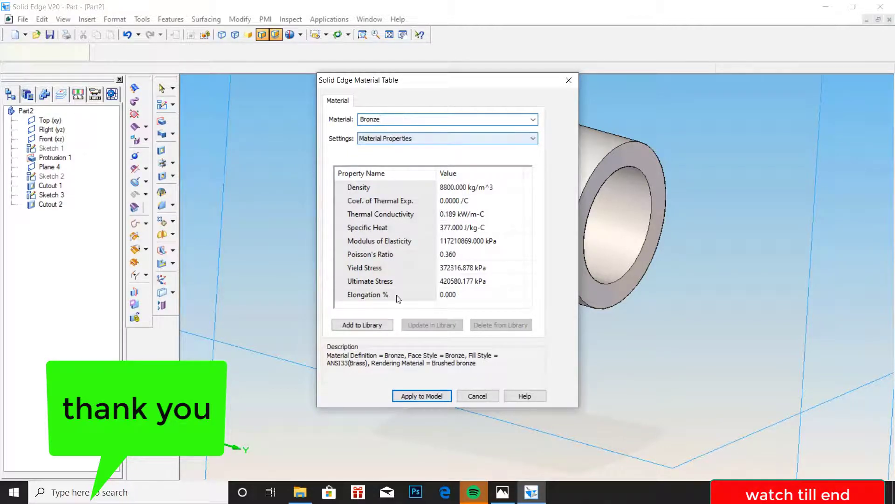
left_click(360, 325)
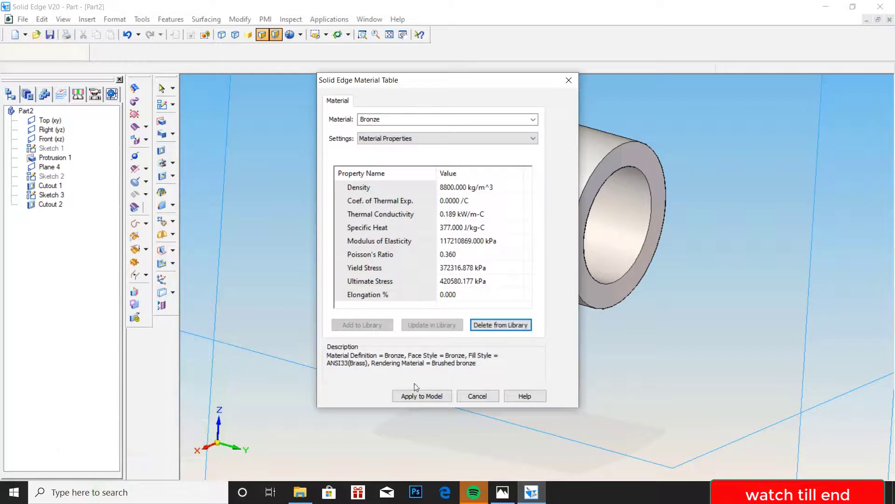
left_click(422, 396)
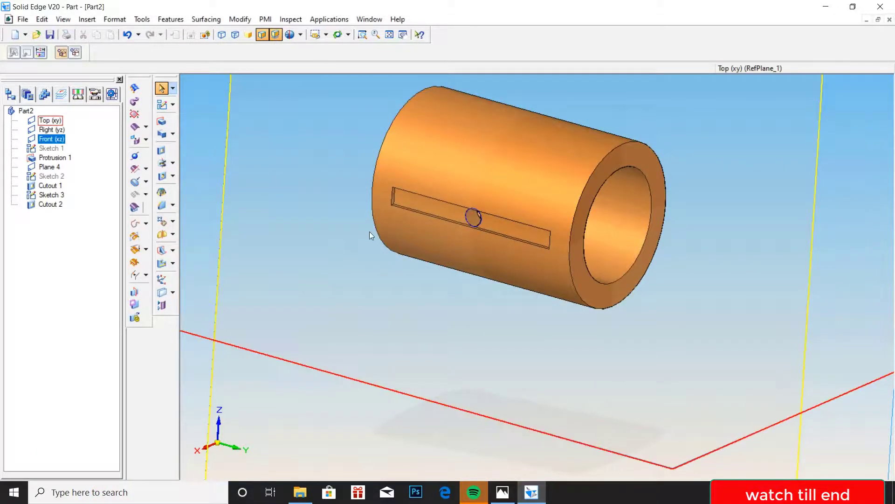
- Open the part's file properties and enter bush as the title in the summary information
scroll(499, 207, "down", 5)
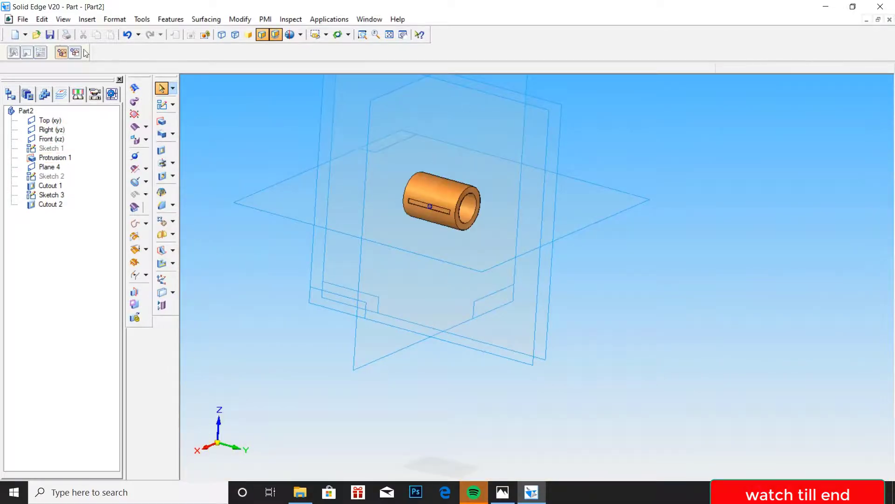
left_click(22, 19)
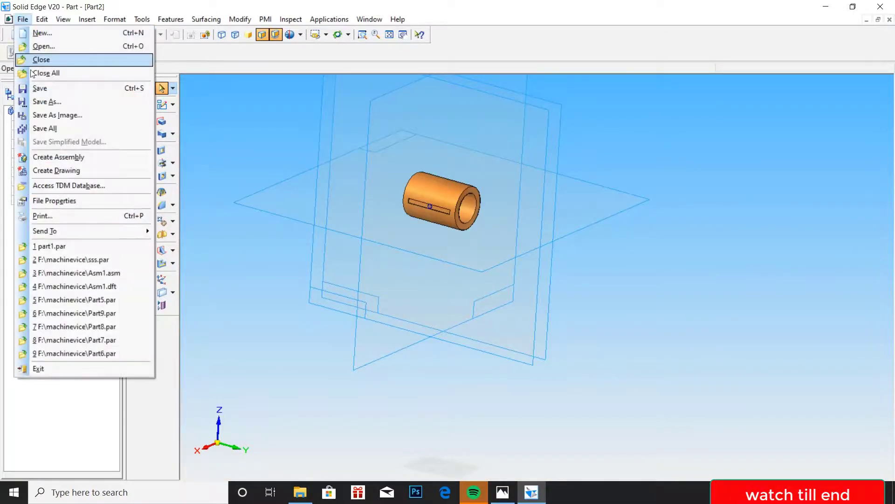
left_click(55, 201)
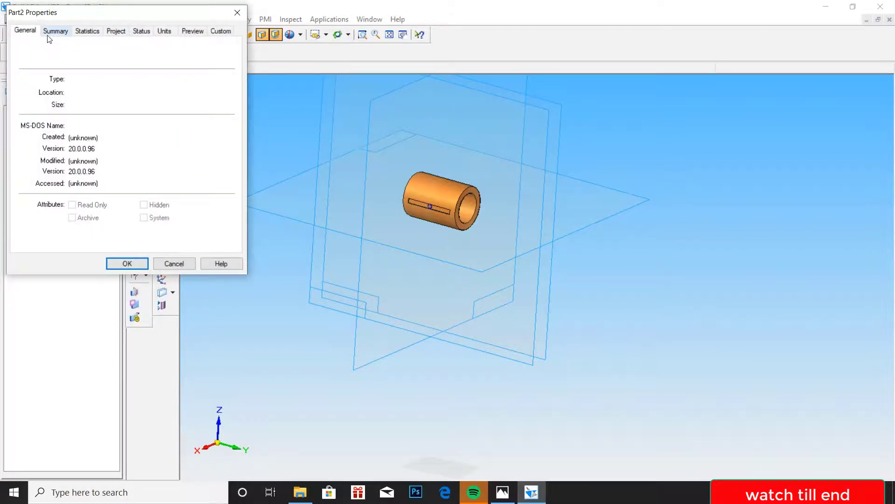
left_click(54, 31)
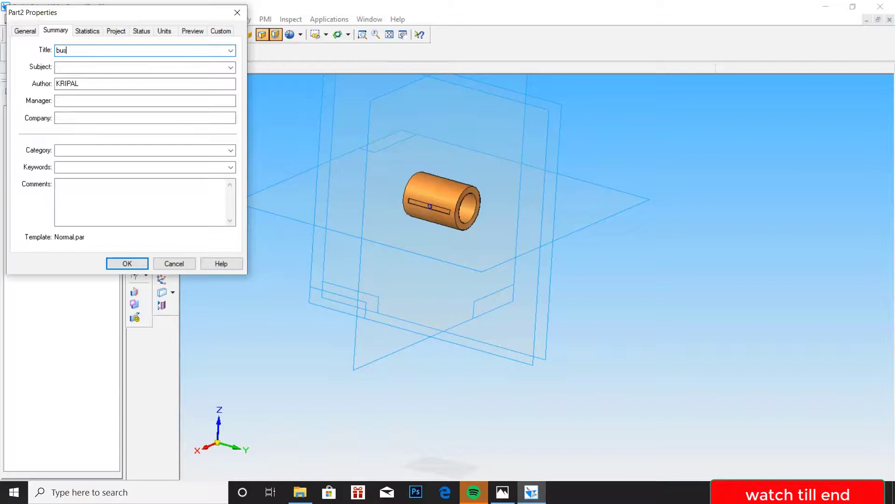
- Set the document number to 2 and the project name to bush in the project properties and accept them
left_click(112, 31)
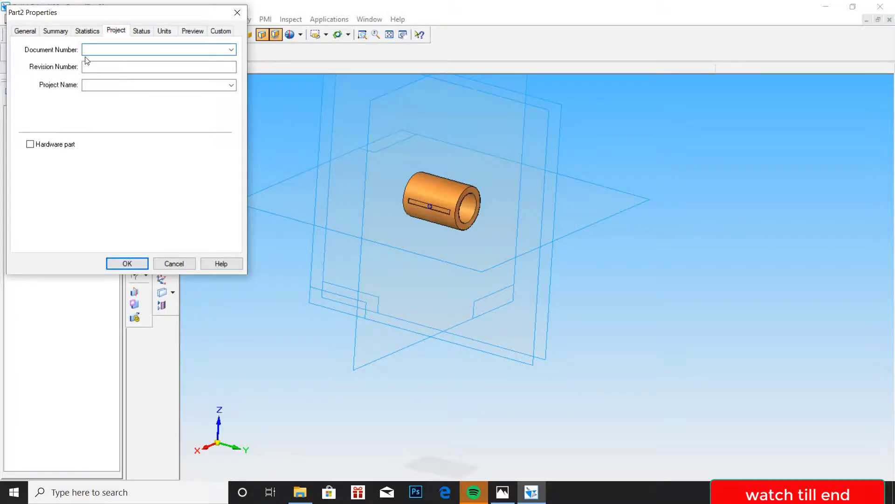
left_click(92, 85)
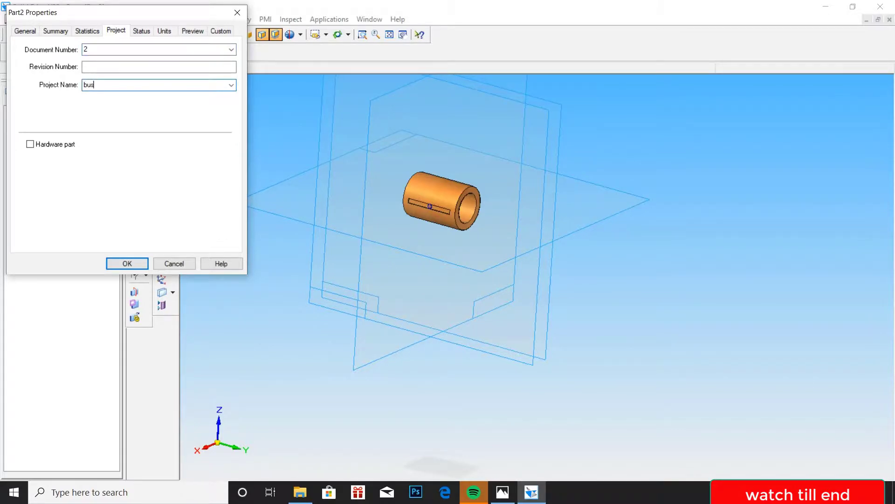
left_click(127, 264)
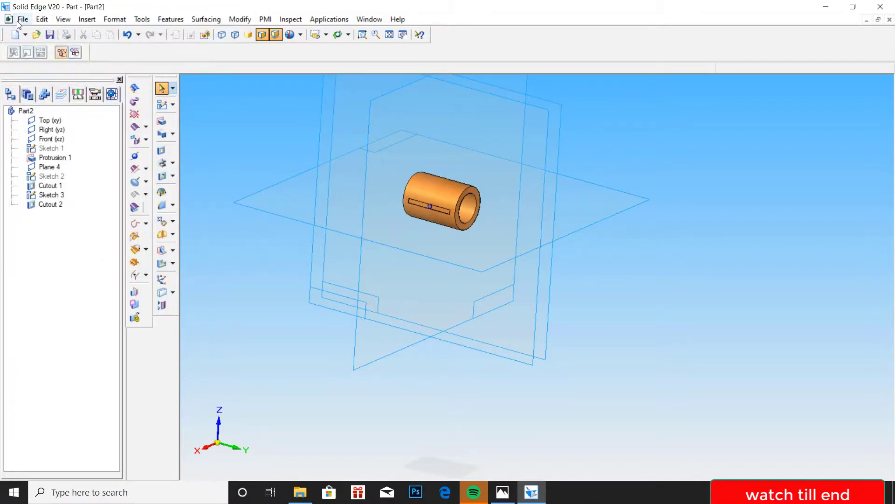
- Save the part as Part2.par in the connecting rod folder
left_click(22, 19)
left_click(50, 100)
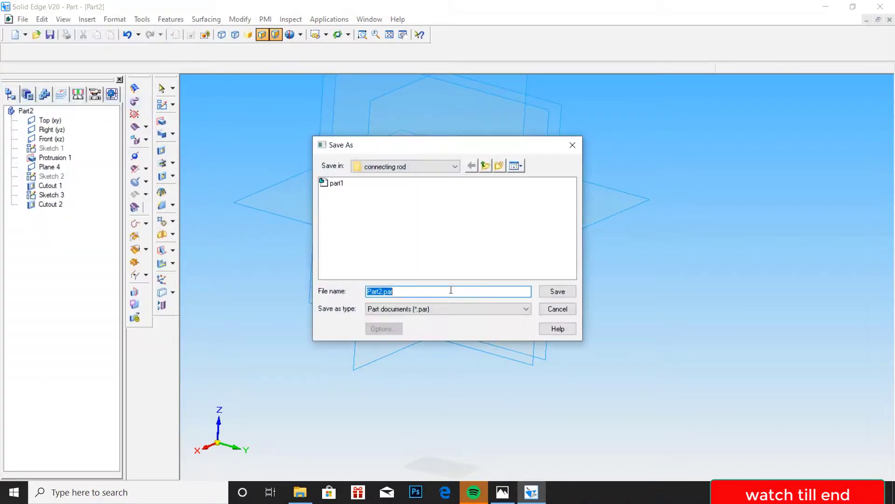
left_click(561, 292)
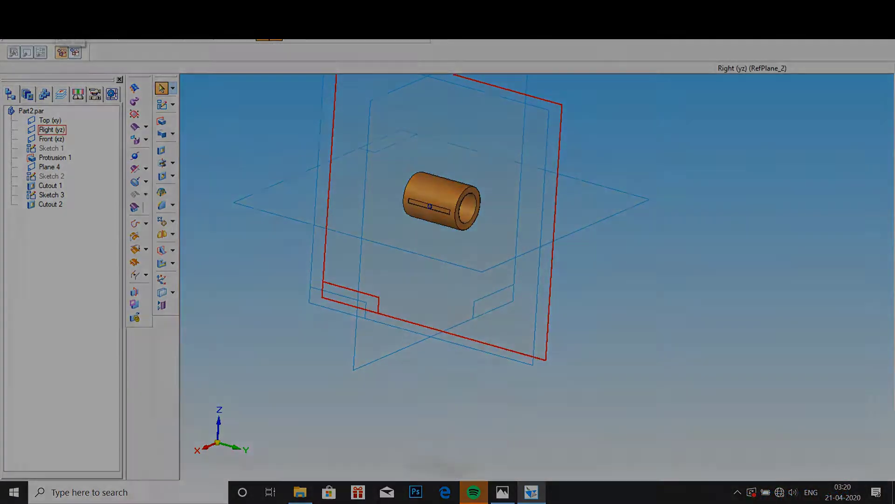